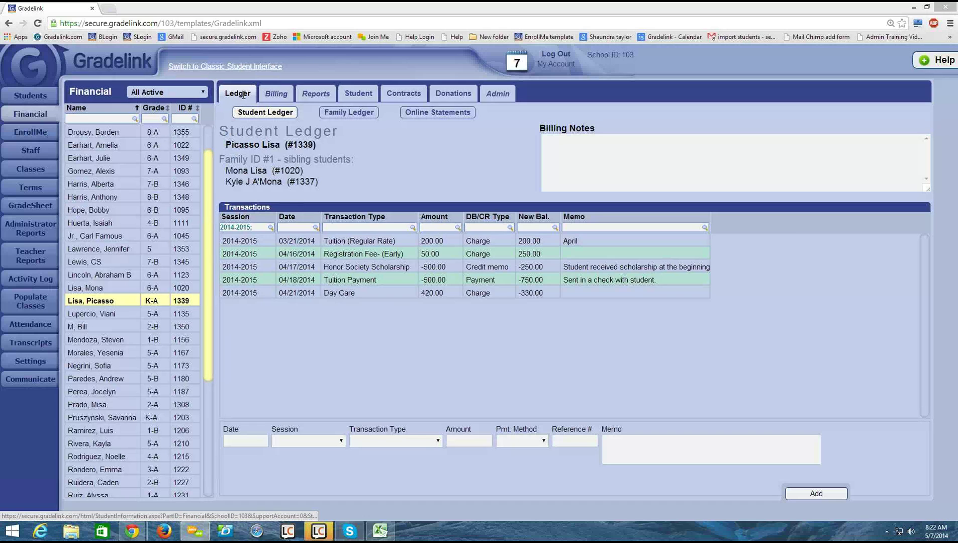
# Filter billing periods to the 2014-2015 session and open the closed March 2014 period
pyautogui.click(272, 95)
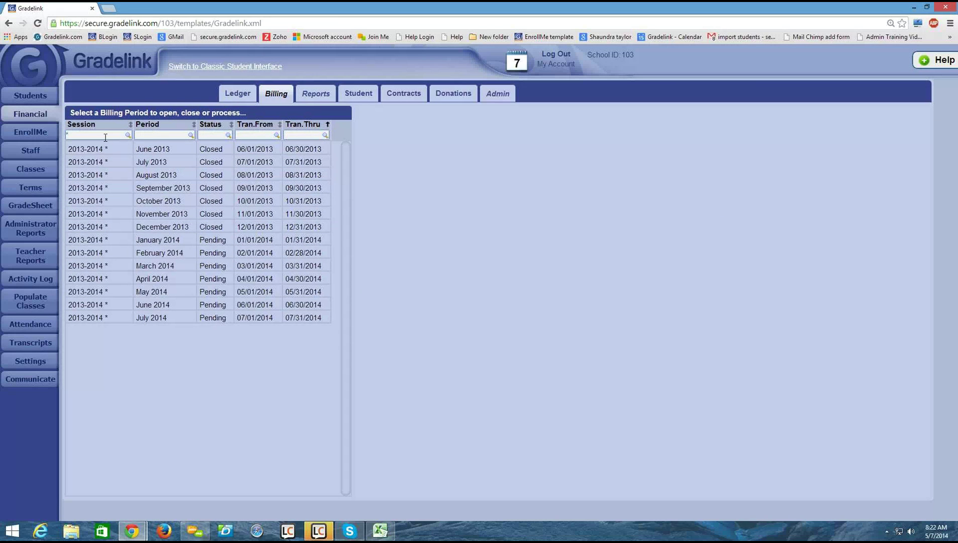
pyautogui.click(105, 136)
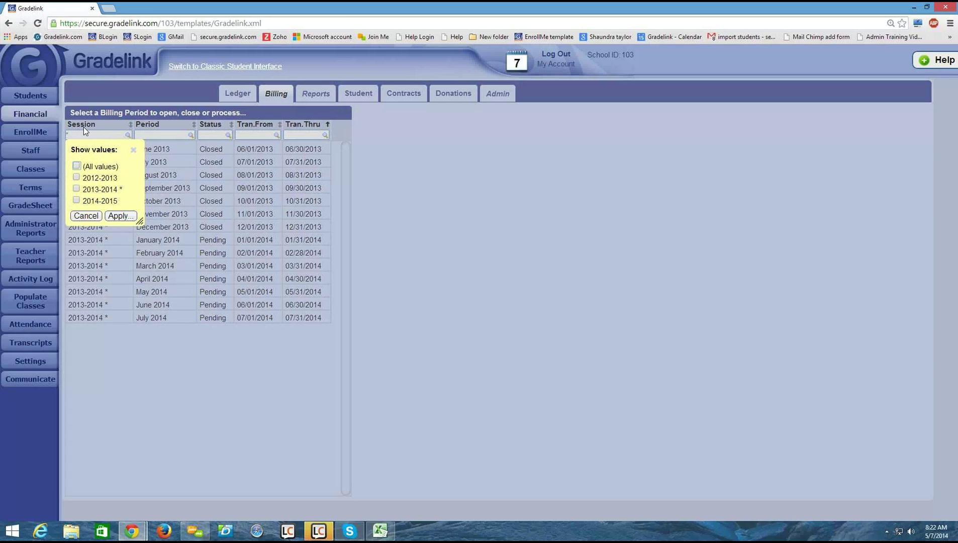
pyautogui.click(76, 200)
pyautogui.click(117, 217)
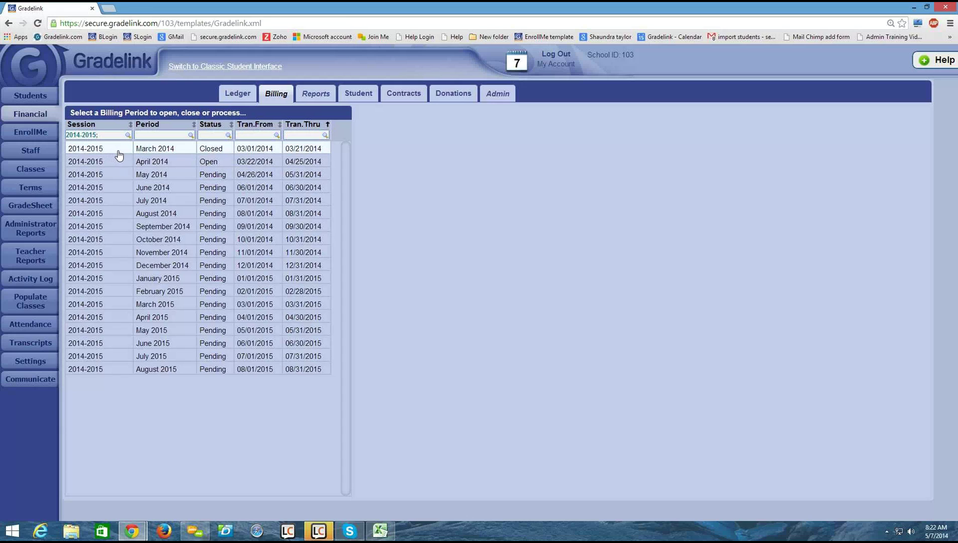
pyautogui.click(258, 149)
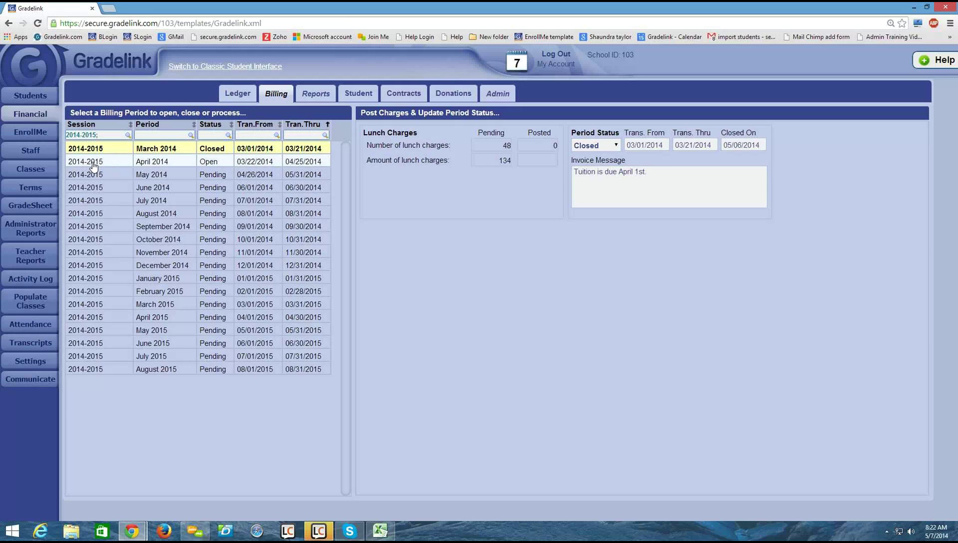
# Set the April 2014 billing period's status to Closed and save it
pyautogui.click(140, 162)
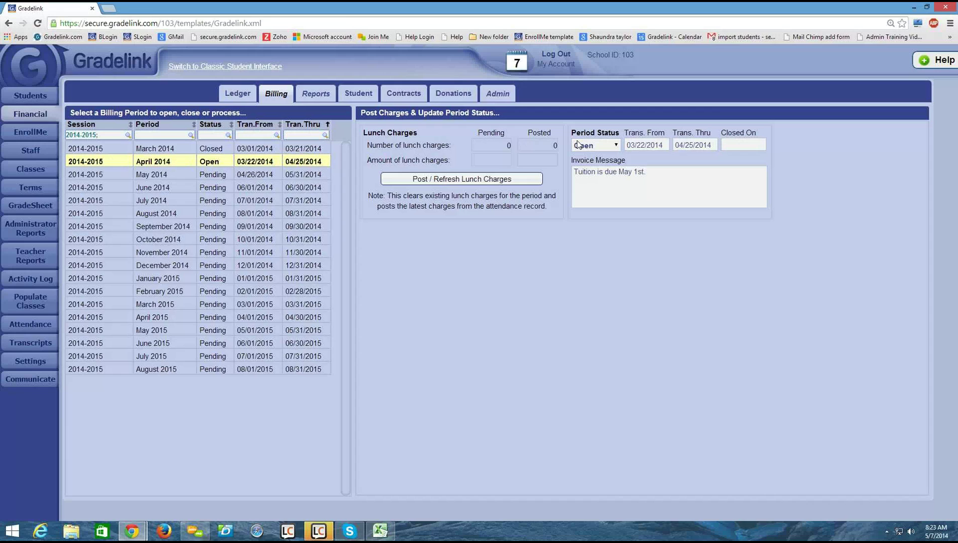
pyautogui.click(609, 145)
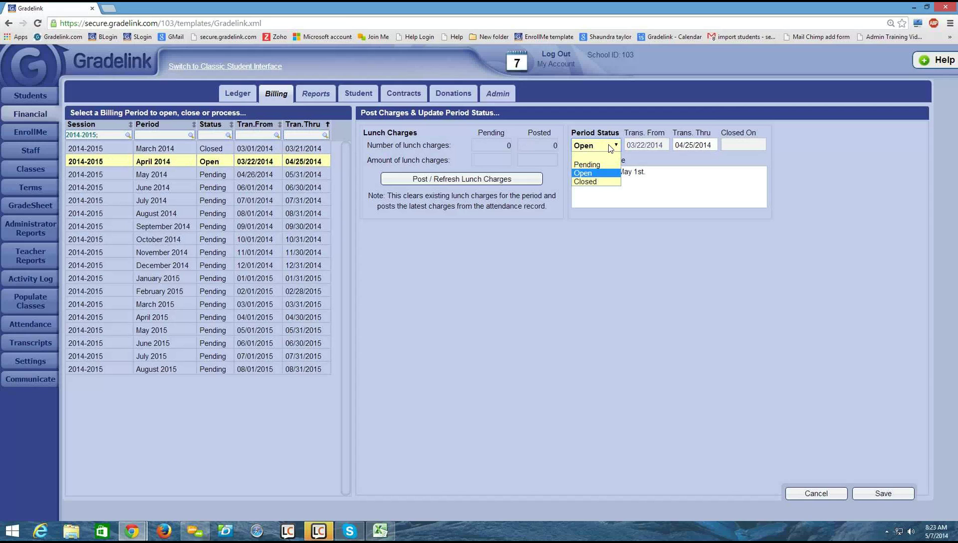
pyautogui.click(603, 182)
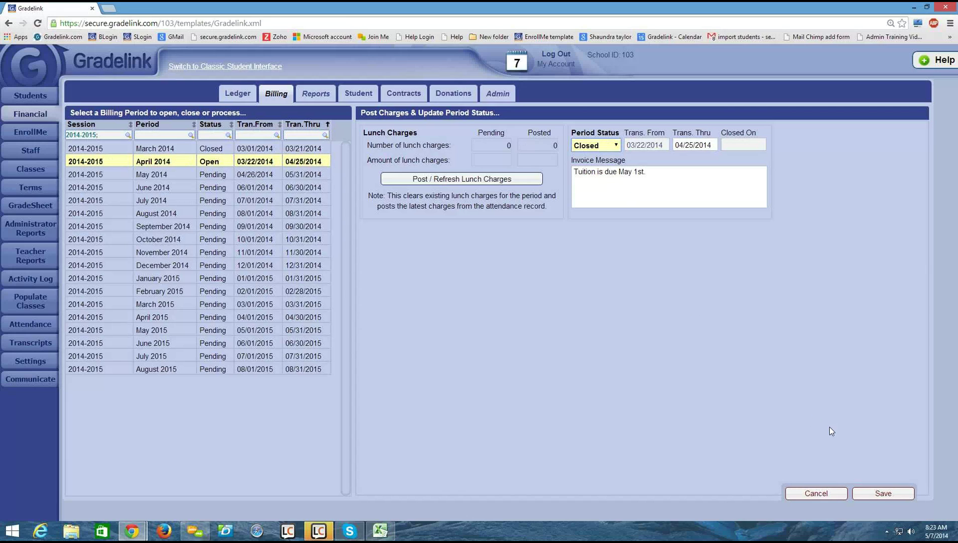
pyautogui.click(876, 495)
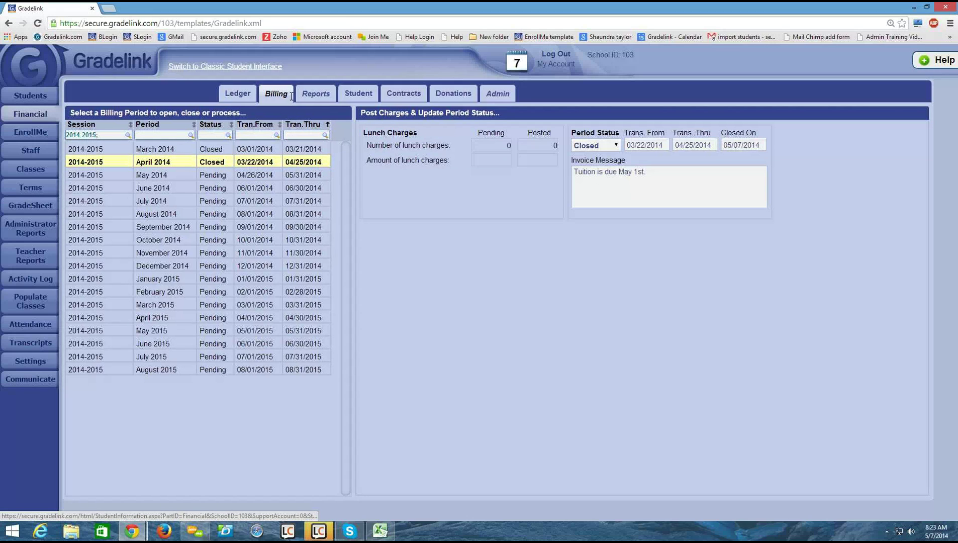
# Go to Receivables reports and select Statements as the report to run
pyautogui.click(321, 97)
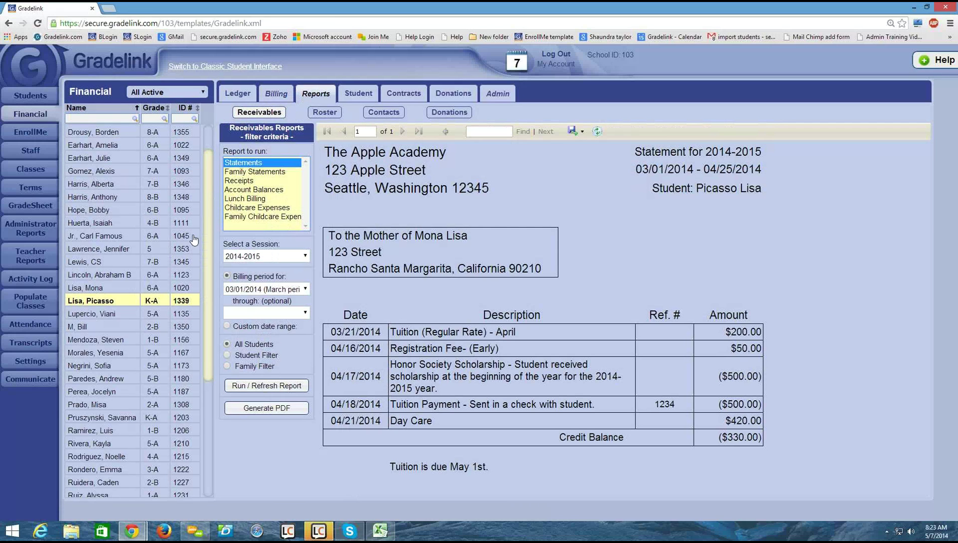
pyautogui.click(160, 290)
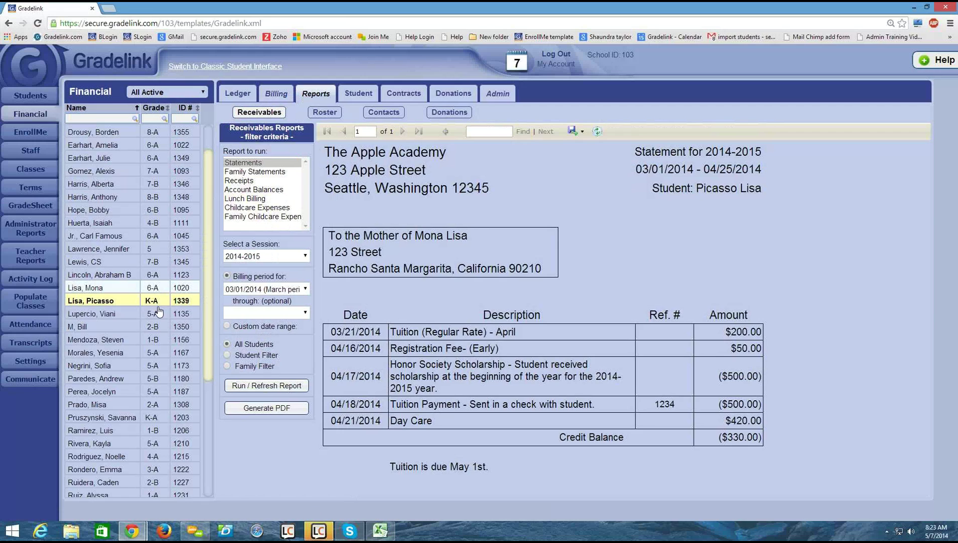
pyautogui.click(158, 301)
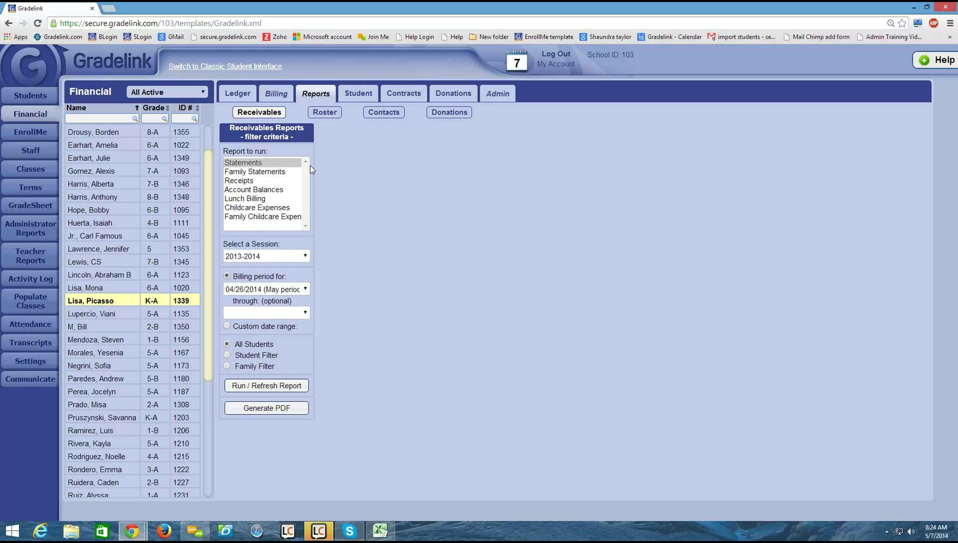
pyautogui.click(284, 163)
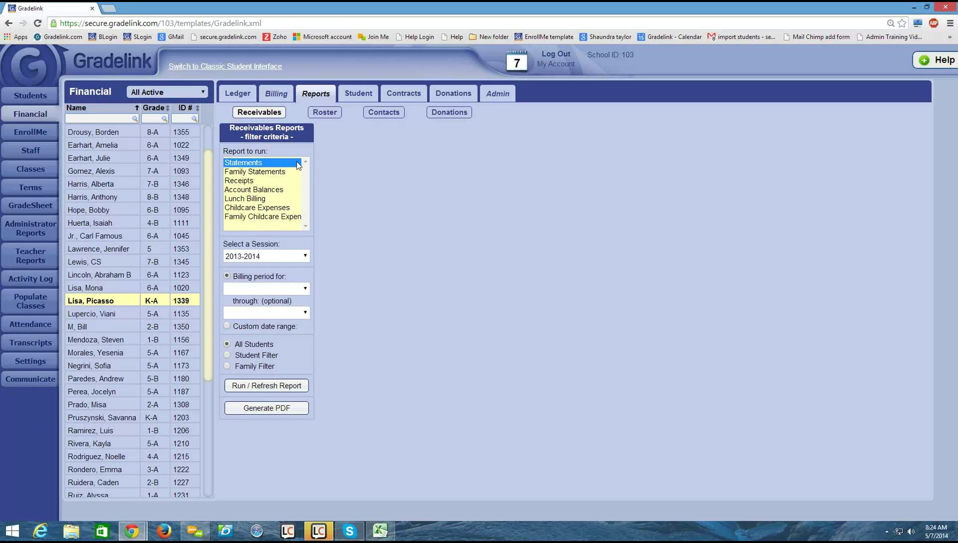
# Set the Statements report to session 2014-2015, billing periods 03/01/2014 March through 04/25/2014 April
pyautogui.click(278, 256)
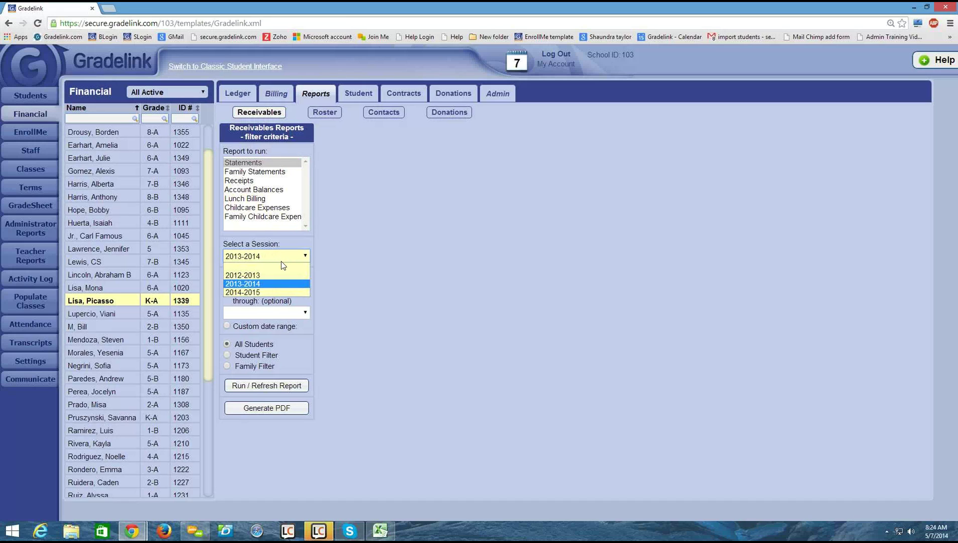
pyautogui.click(289, 293)
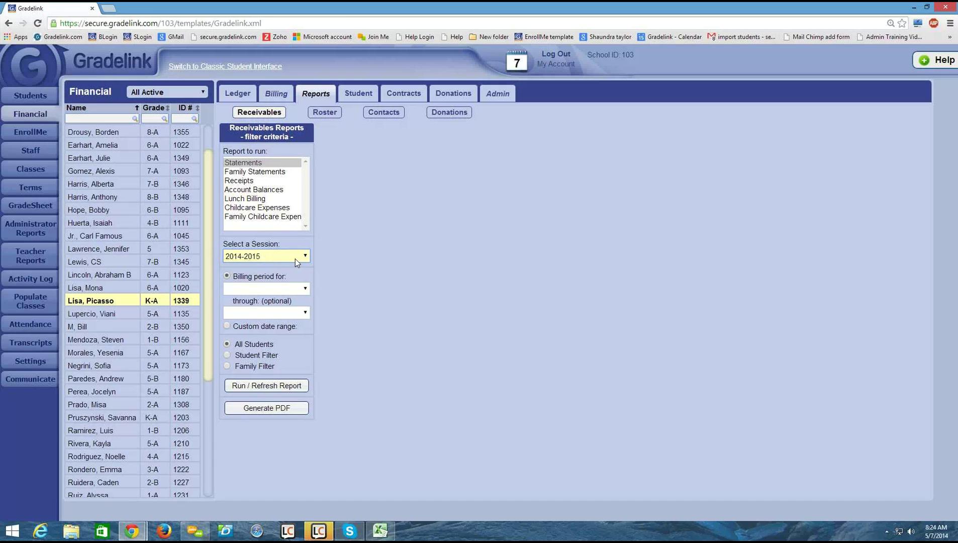
pyautogui.click(269, 289)
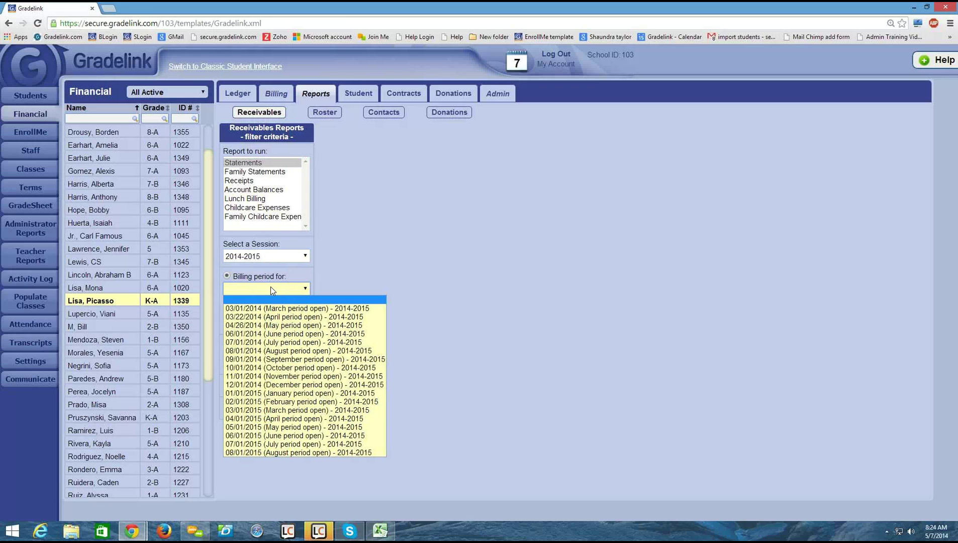
pyautogui.click(271, 289)
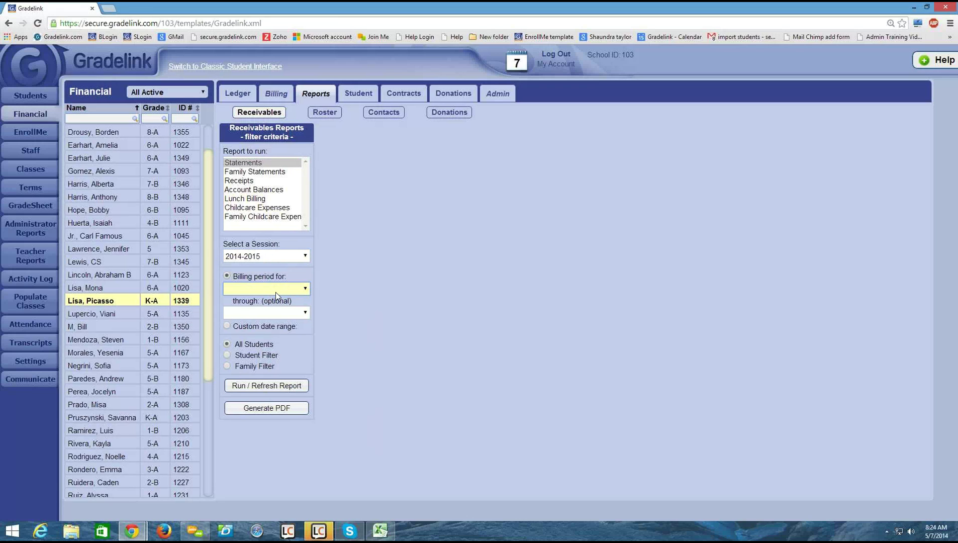
pyautogui.click(282, 290)
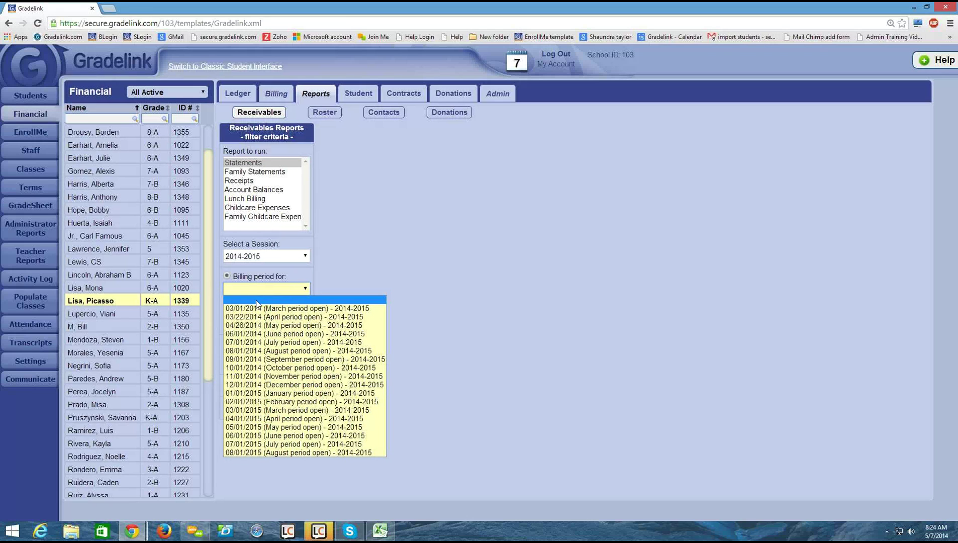
pyautogui.click(233, 310)
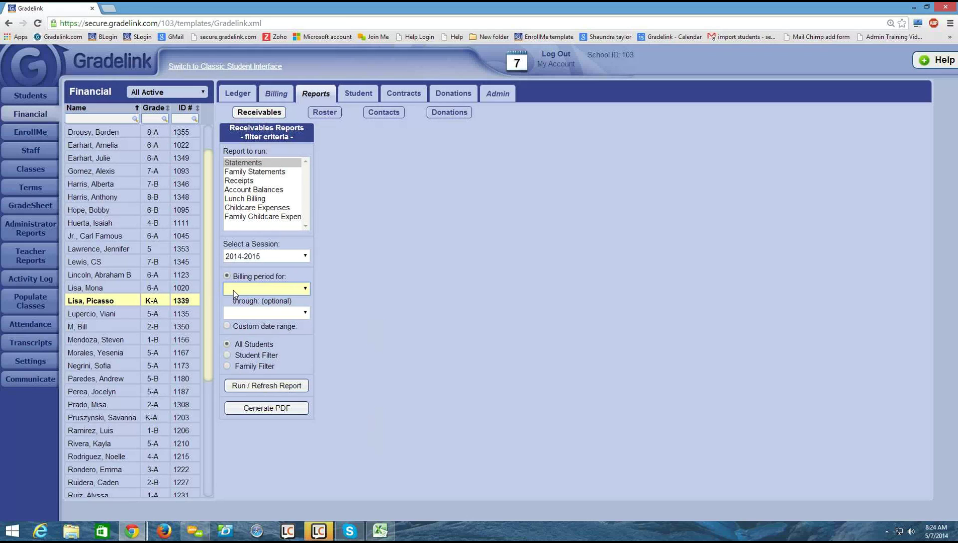
pyautogui.click(241, 316)
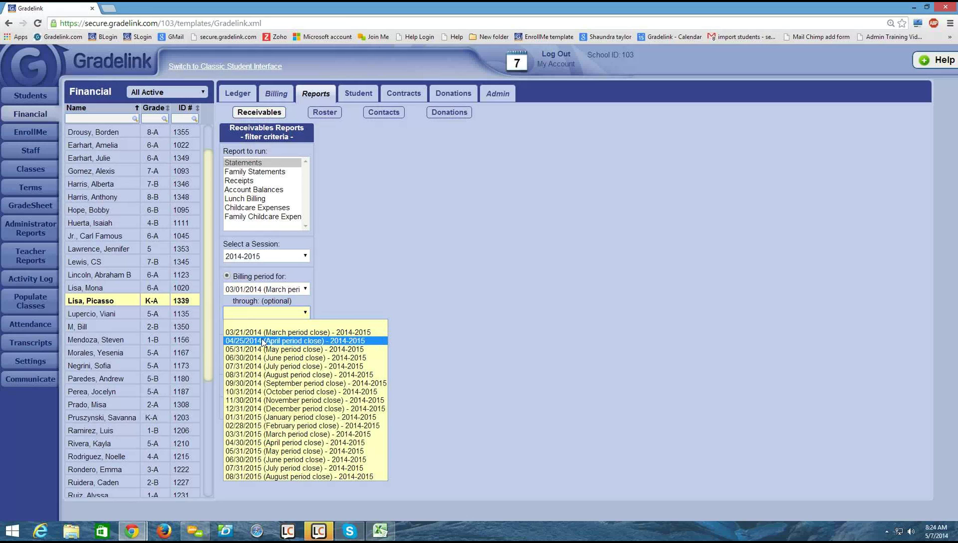
pyautogui.click(239, 341)
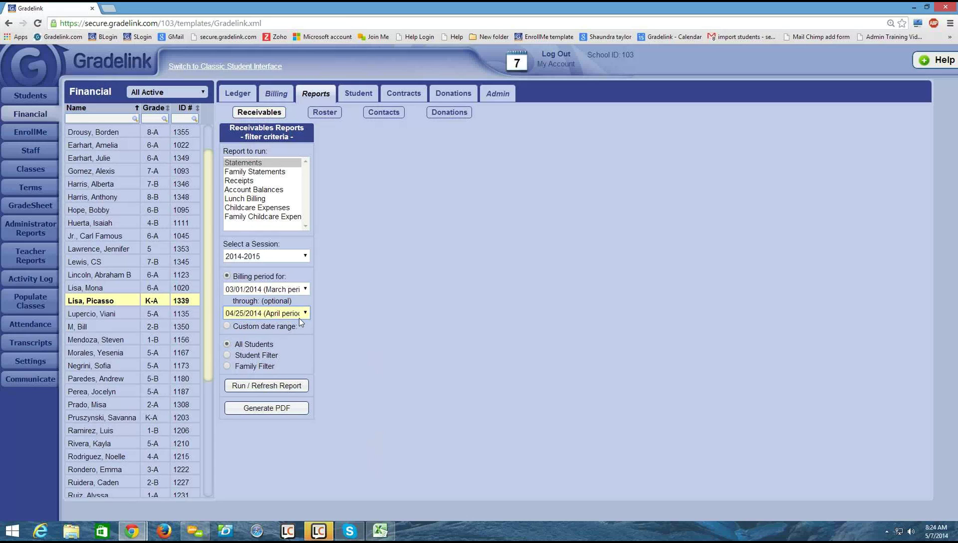
# Try a custom May 6–May 30, 2014 date range, then revert to reporting by billing period
pyautogui.click(228, 326)
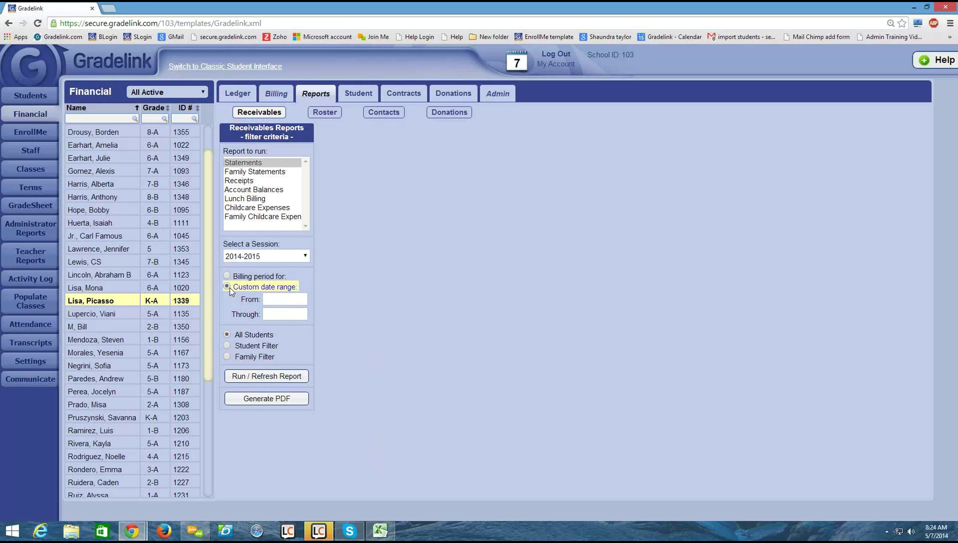
pyautogui.click(281, 299)
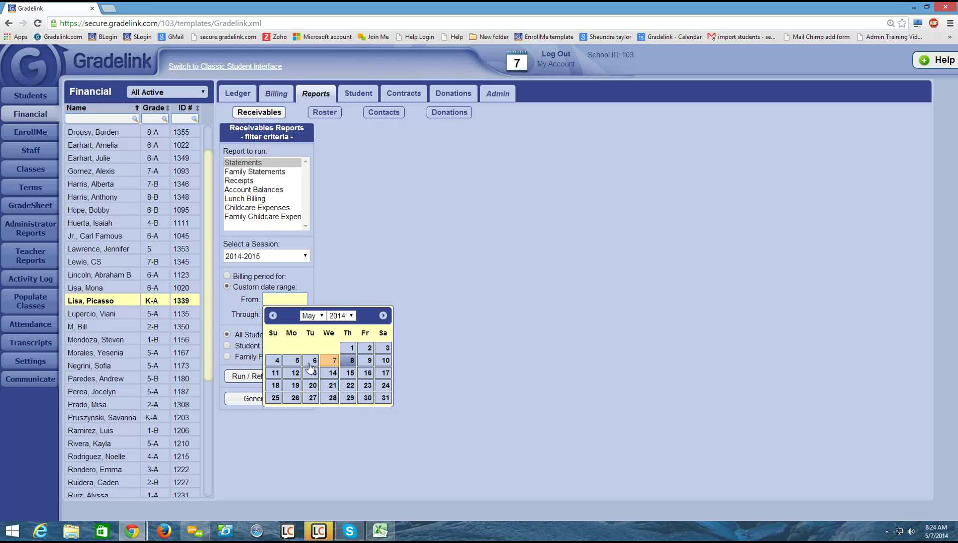
pyautogui.click(308, 354)
pyautogui.click(284, 315)
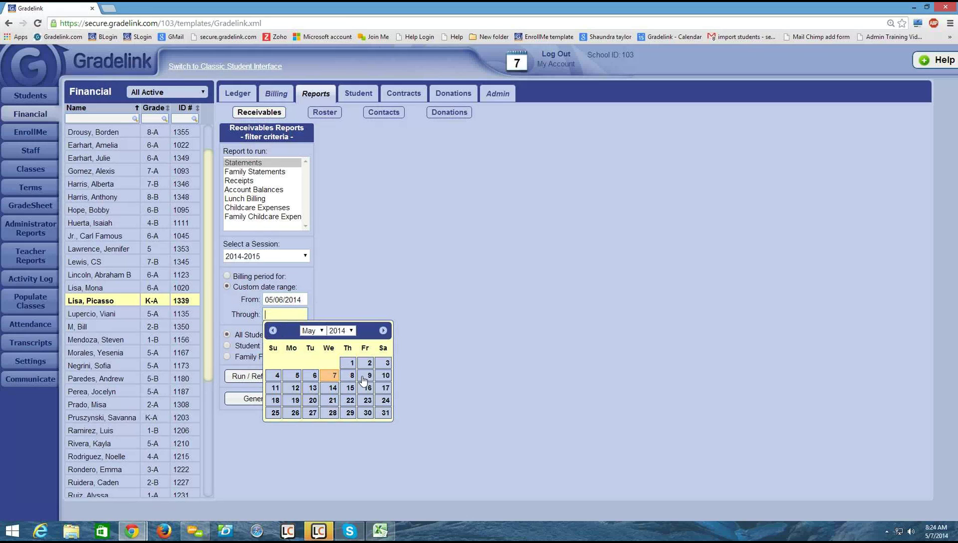
pyautogui.click(365, 413)
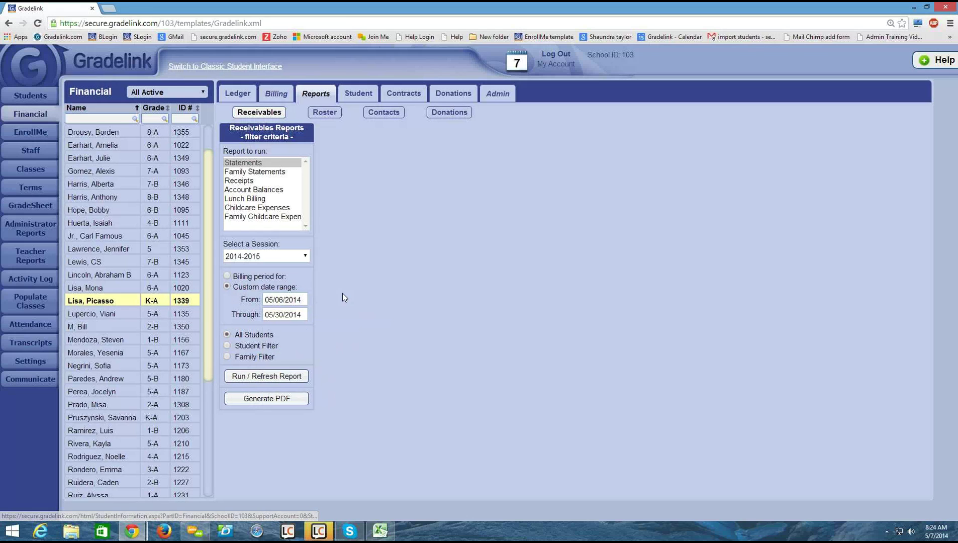
pyautogui.click(226, 276)
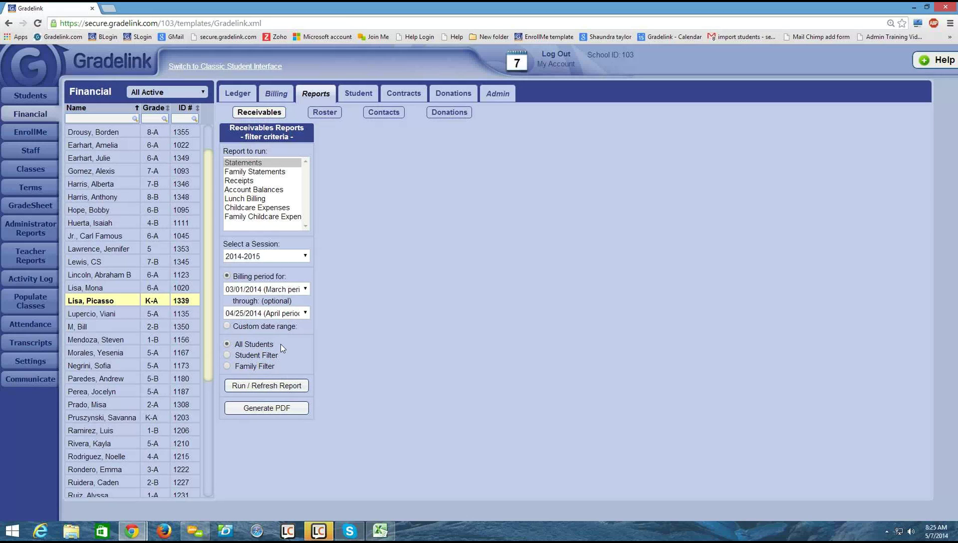
# Limit the report to the kindergarten student's 2014-2015 record using the student filter
pyautogui.click(236, 355)
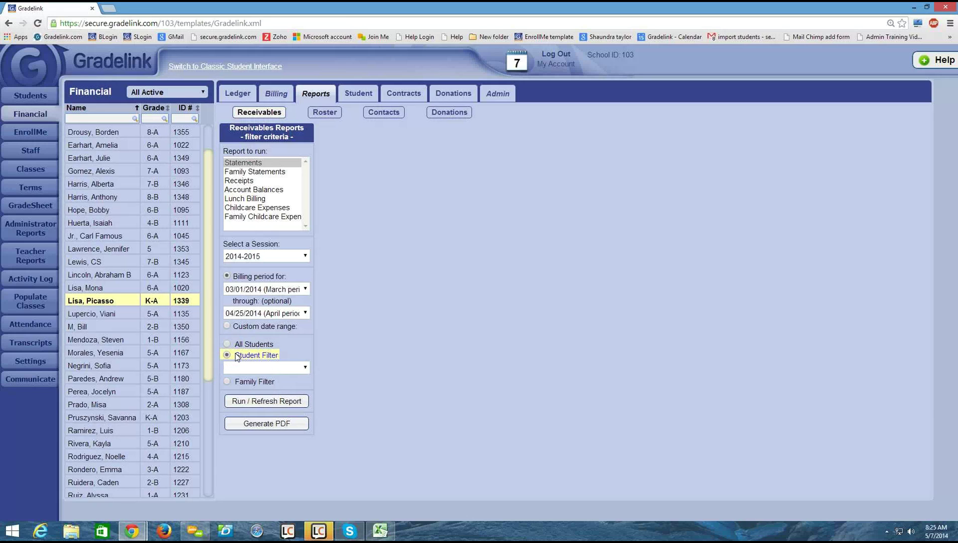
pyautogui.click(265, 368)
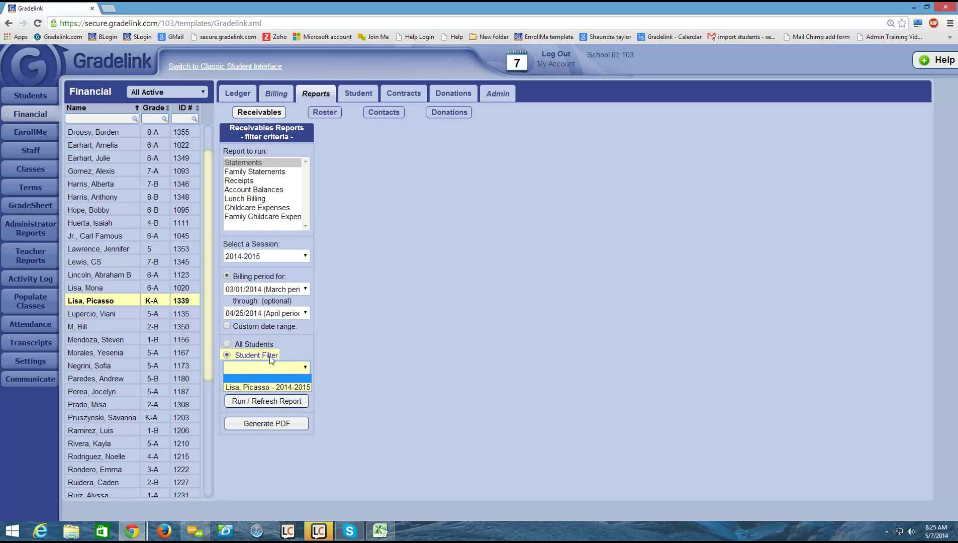
pyautogui.click(293, 388)
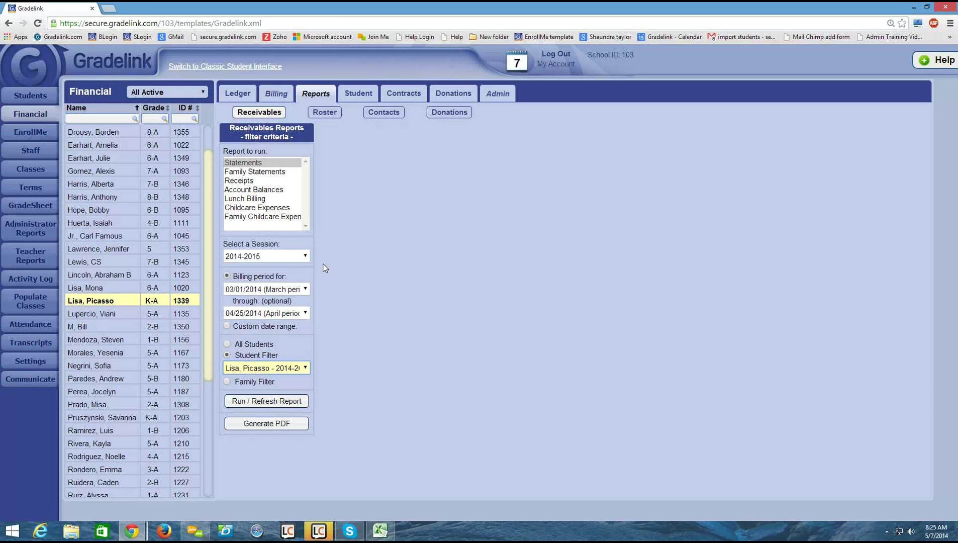
# Set billing periods to March 2014 through April 2014 and reconfirm the student's 2014-2015 record
pyautogui.click(283, 289)
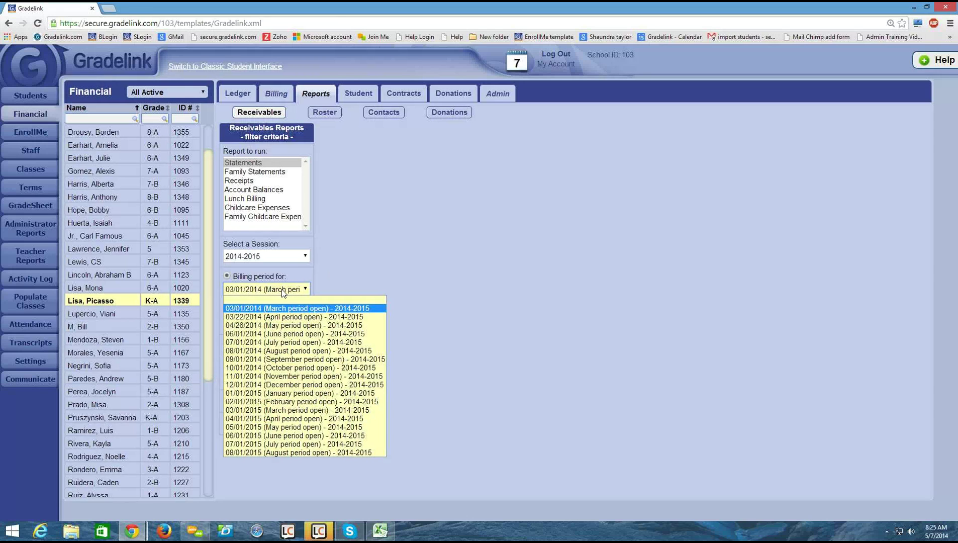
pyautogui.click(284, 308)
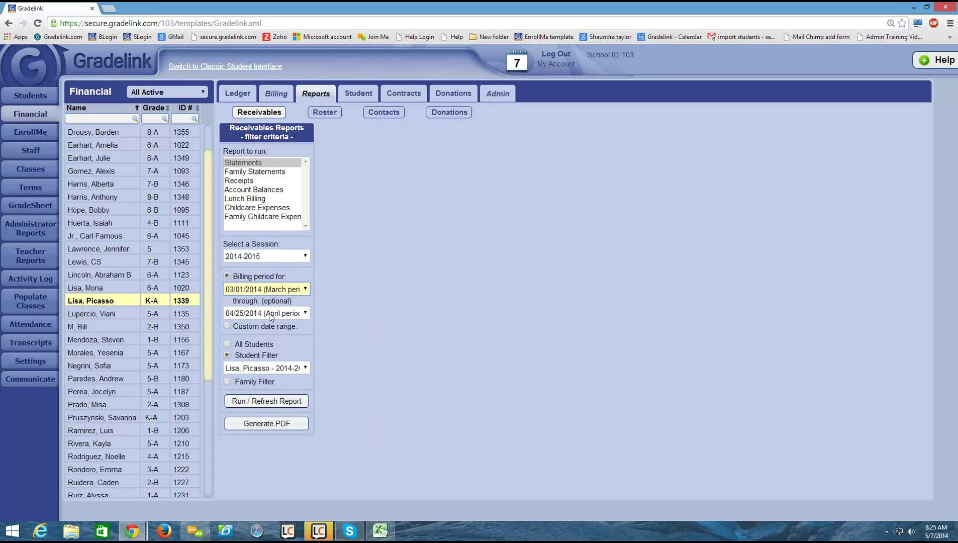
pyautogui.click(269, 313)
pyautogui.click(273, 341)
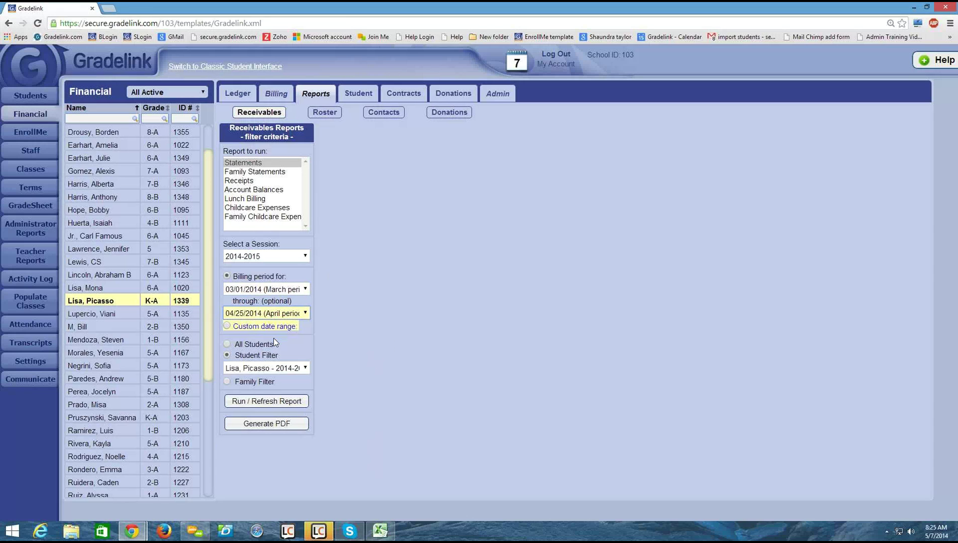
pyautogui.click(284, 369)
pyautogui.click(286, 384)
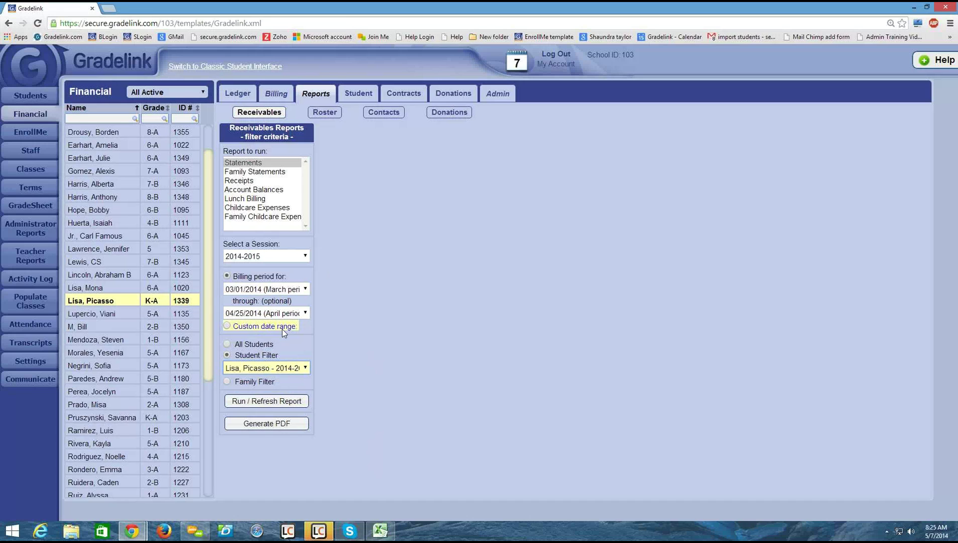
pyautogui.click(282, 368)
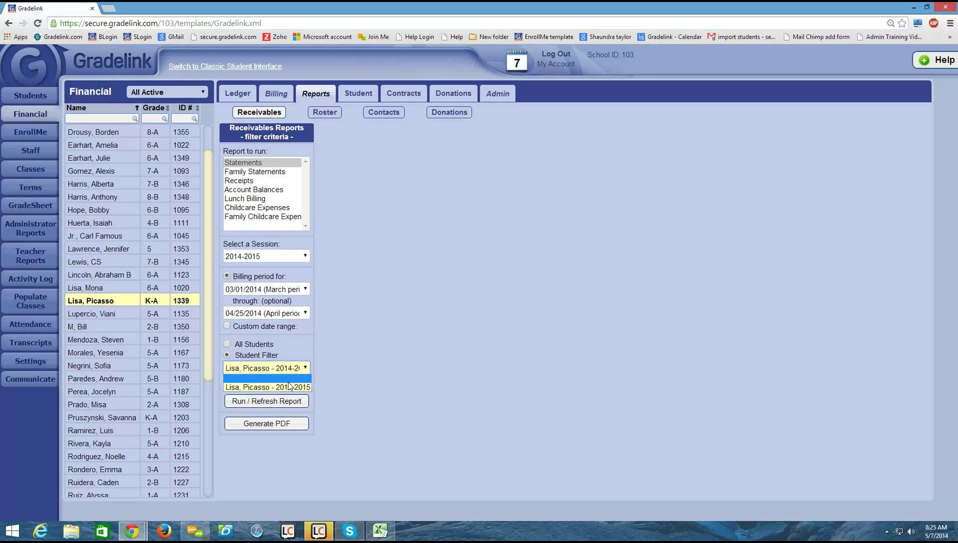
pyautogui.click(288, 387)
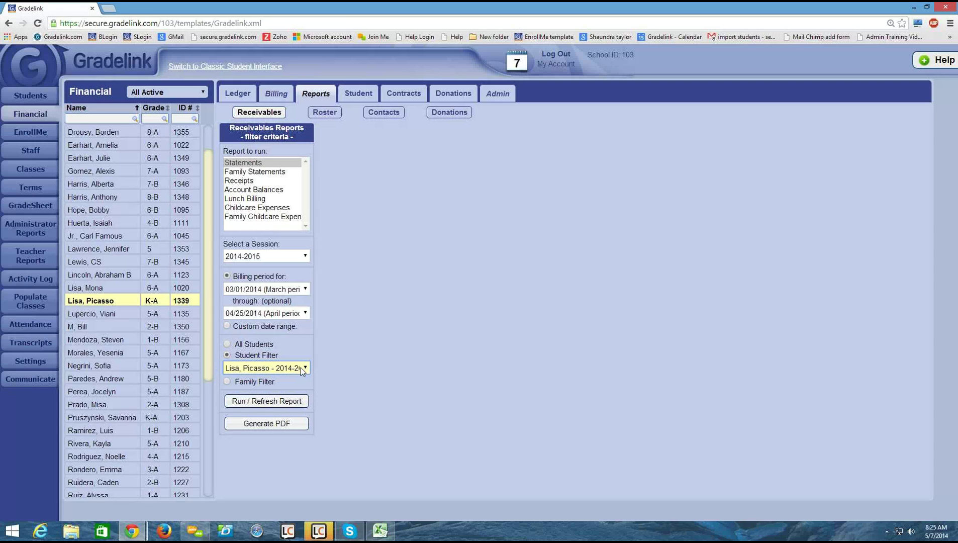
# Run the statement and review its ($330.00) credit balance and 'Tuition is due May 1st.' note
pyautogui.click(277, 401)
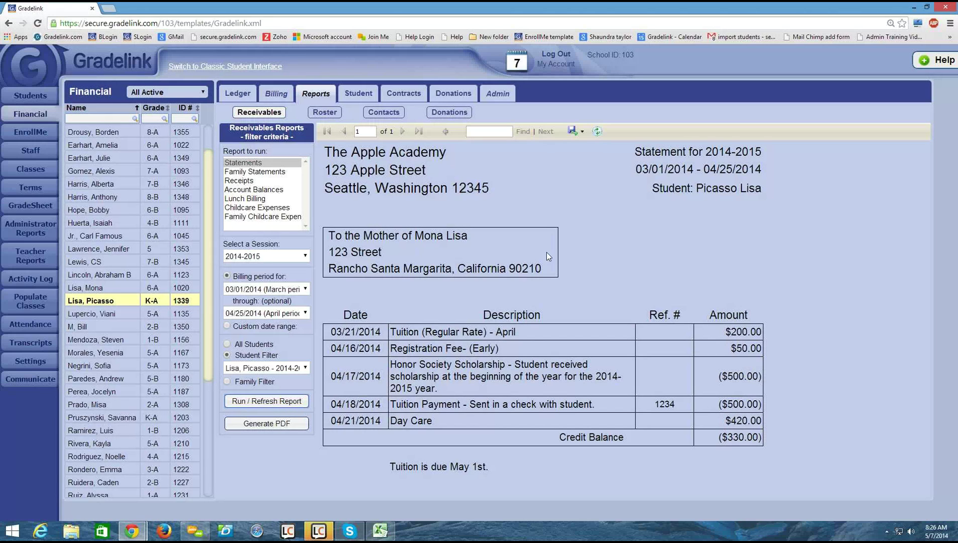
pyautogui.click(35, 97)
pyautogui.scroll(-1, 516, 431)
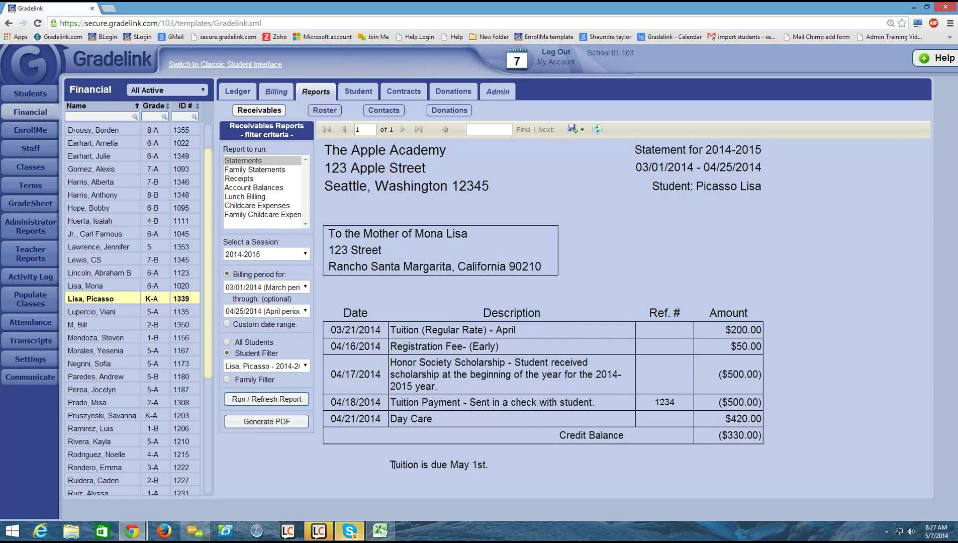
pyautogui.moveTo(395, 464); pyautogui.dragTo(496, 467)
pyautogui.click(481, 467)
# Export the statement to PDF as Invoice.pdf and open the downloaded file
pyautogui.click(583, 130)
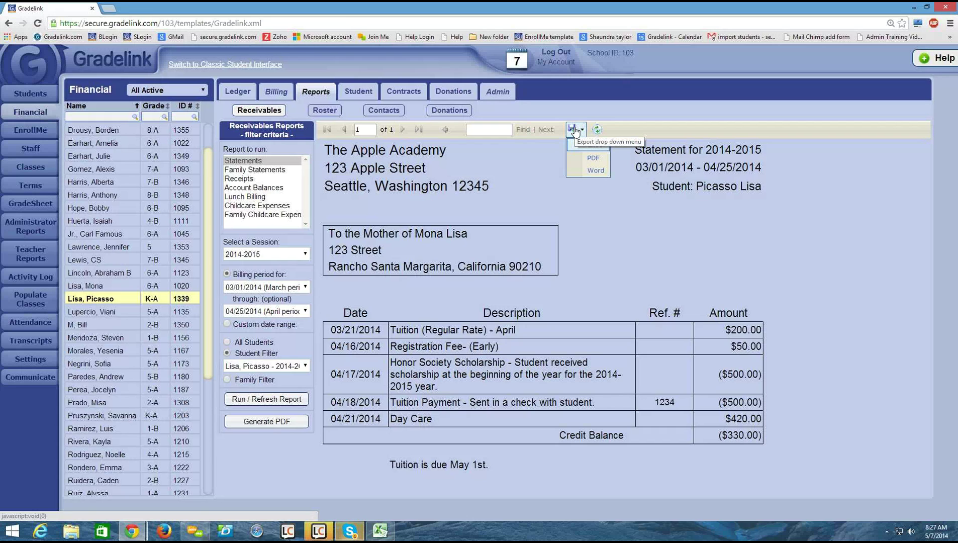
pyautogui.click(595, 158)
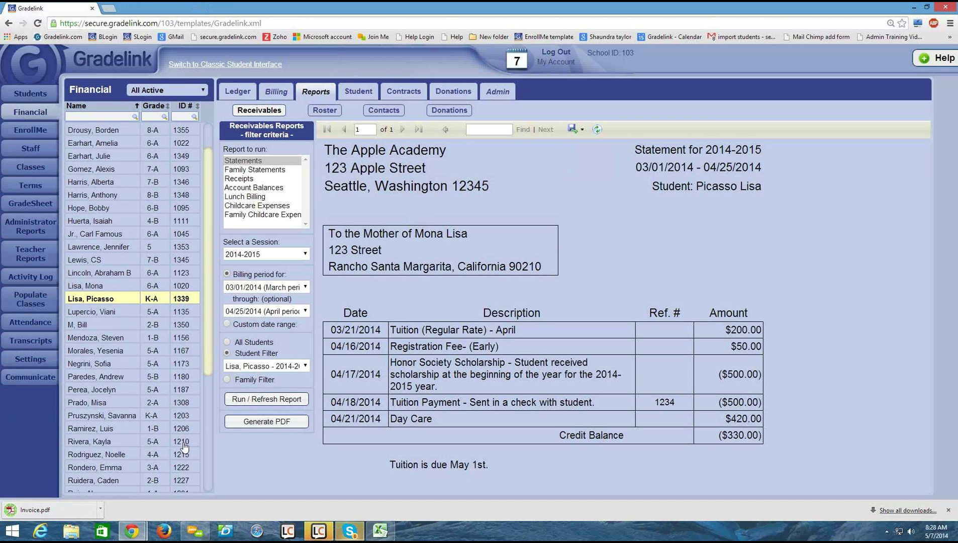
pyautogui.click(77, 506)
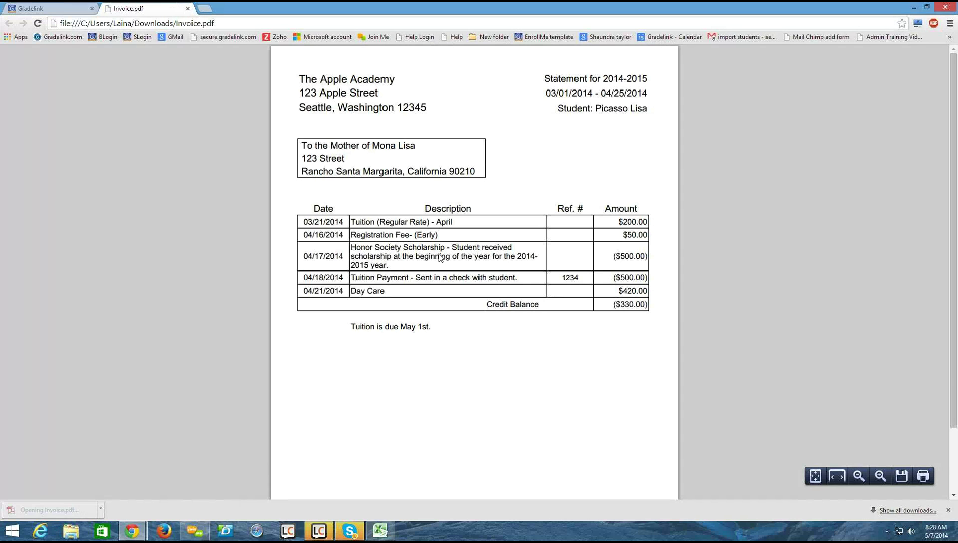
# Check Invoice.pdf in the PDF viewer, then return to the Gradelink statement
pyautogui.scroll(-3, 442, 261)
pyautogui.scroll(3, 444, 266)
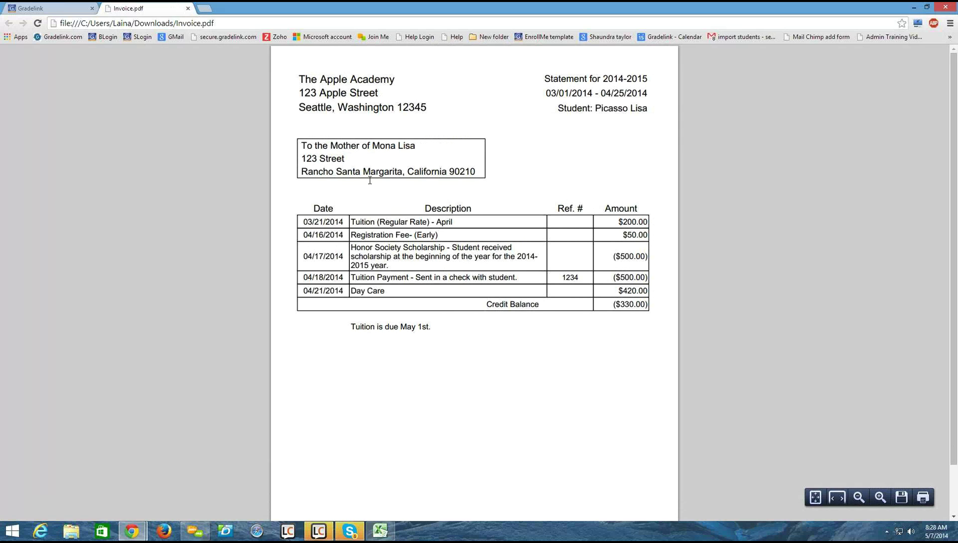
pyautogui.click(69, 5)
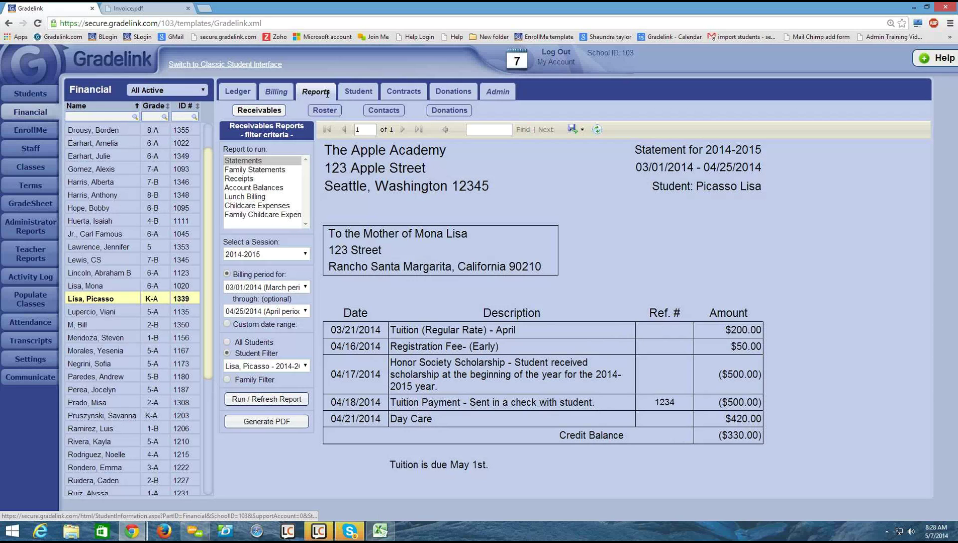
# Load the 2014-2015 session in Admin Sessions, showing receivables open 03/01/2014–08/31/2014
pyautogui.click(500, 97)
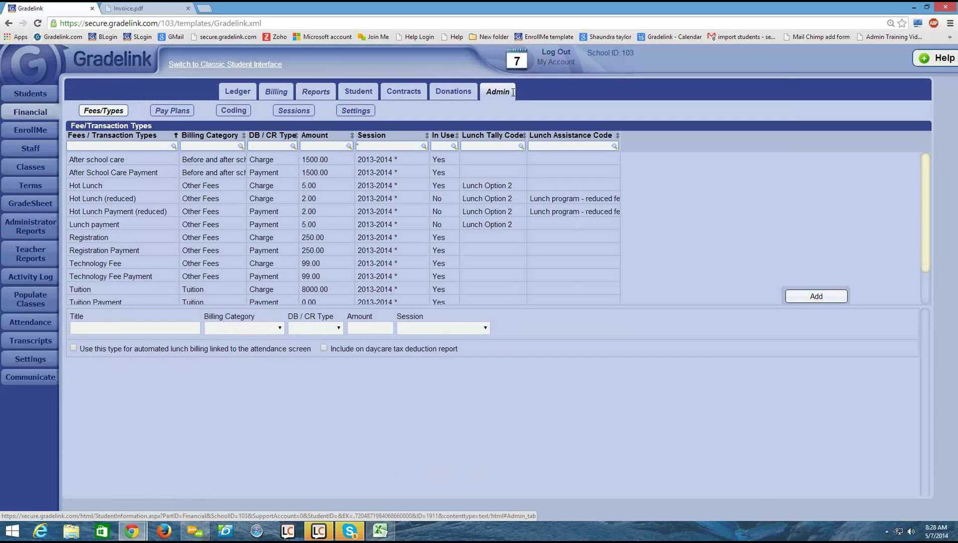
pyautogui.click(364, 114)
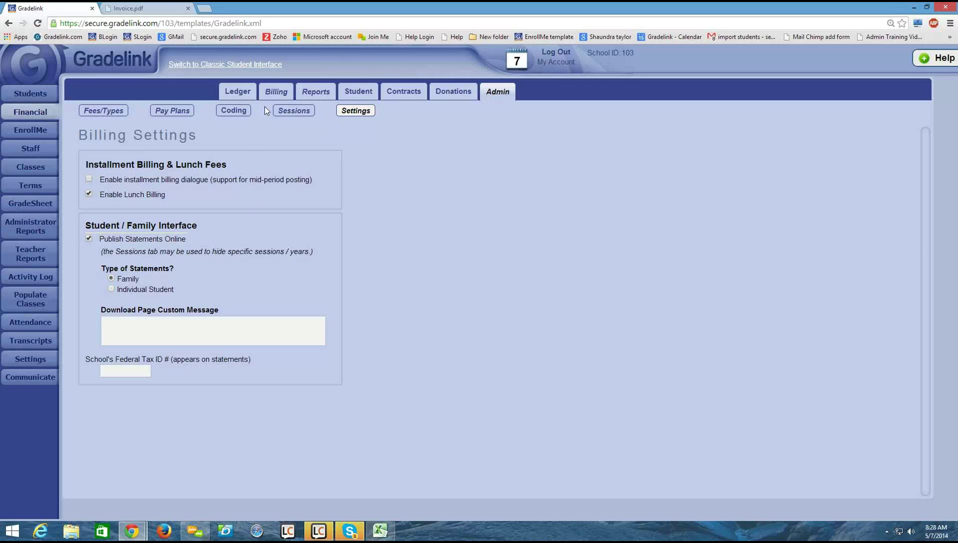
pyautogui.click(297, 86)
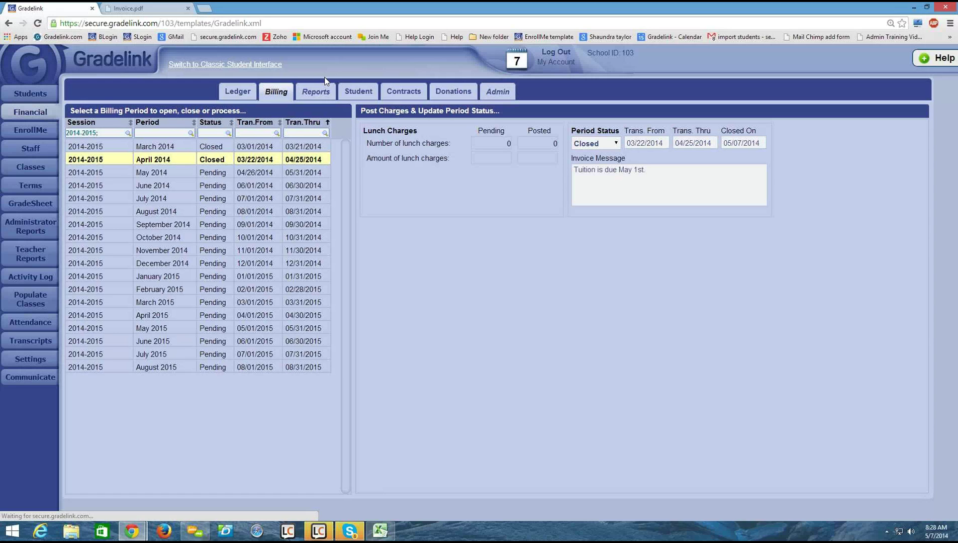
pyautogui.click(499, 96)
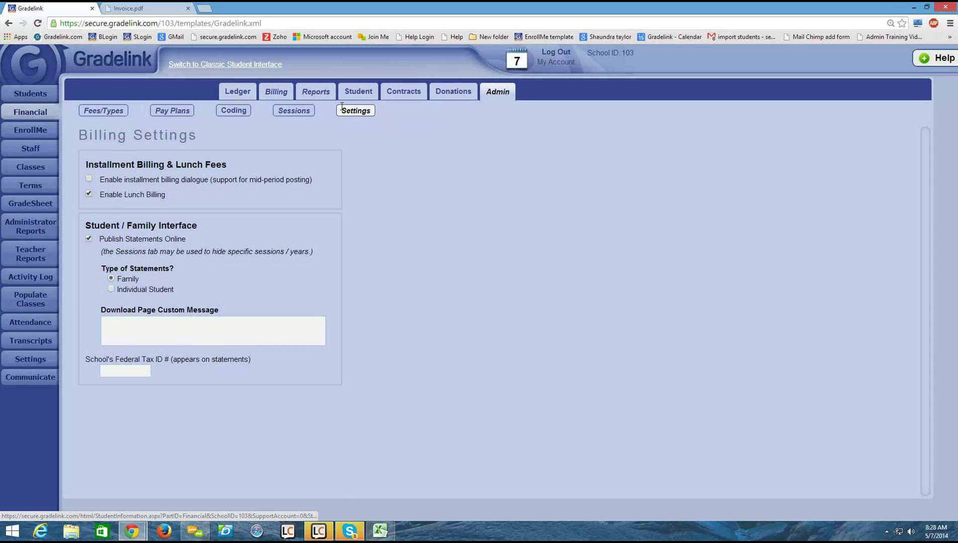
pyautogui.click(294, 111)
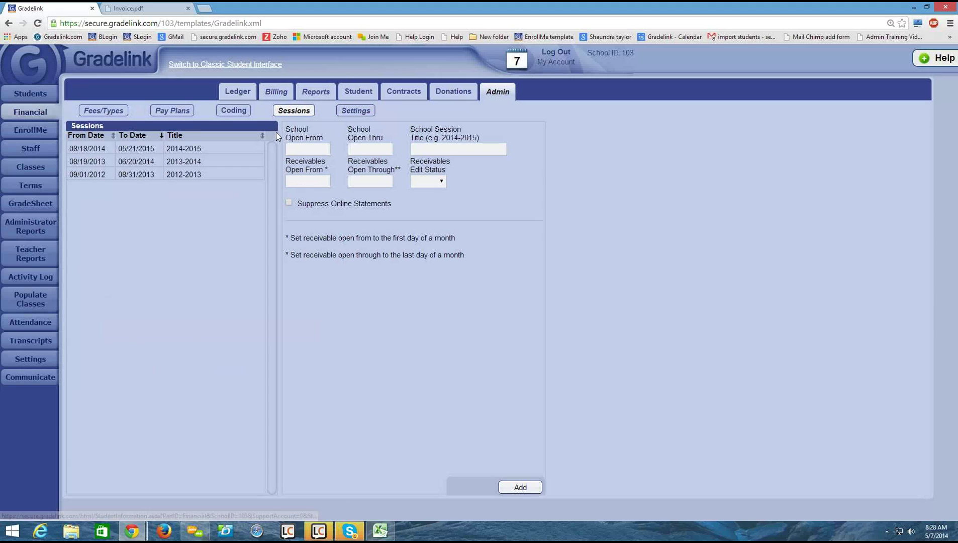
pyautogui.click(233, 147)
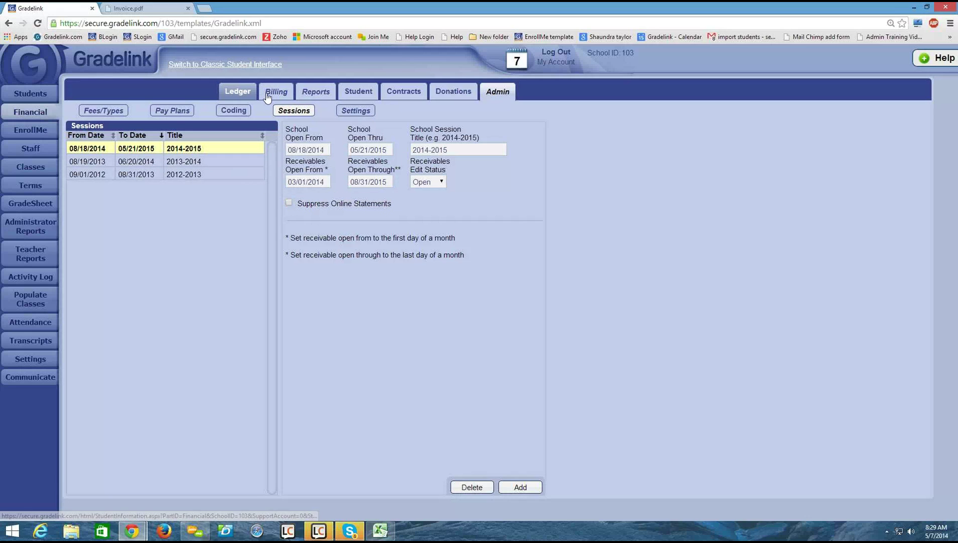
# From the student's ledger online statements, download the '2014-2015 -- April 2014' statement PDF
pyautogui.click(232, 91)
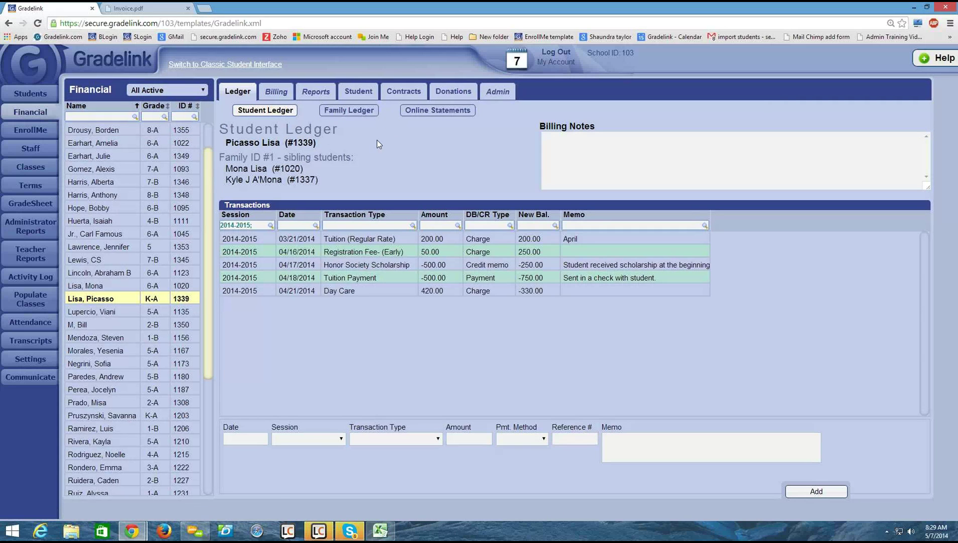
pyautogui.click(427, 114)
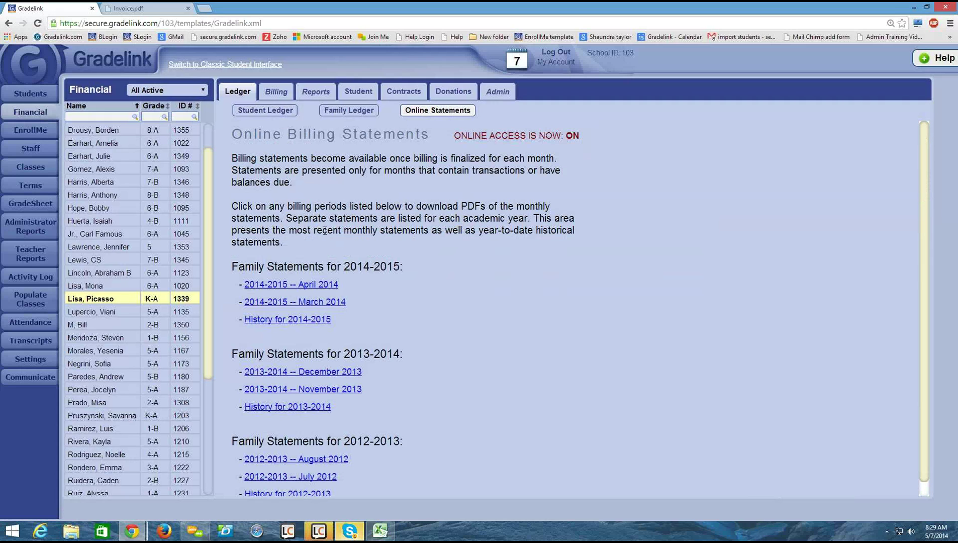
pyautogui.click(302, 285)
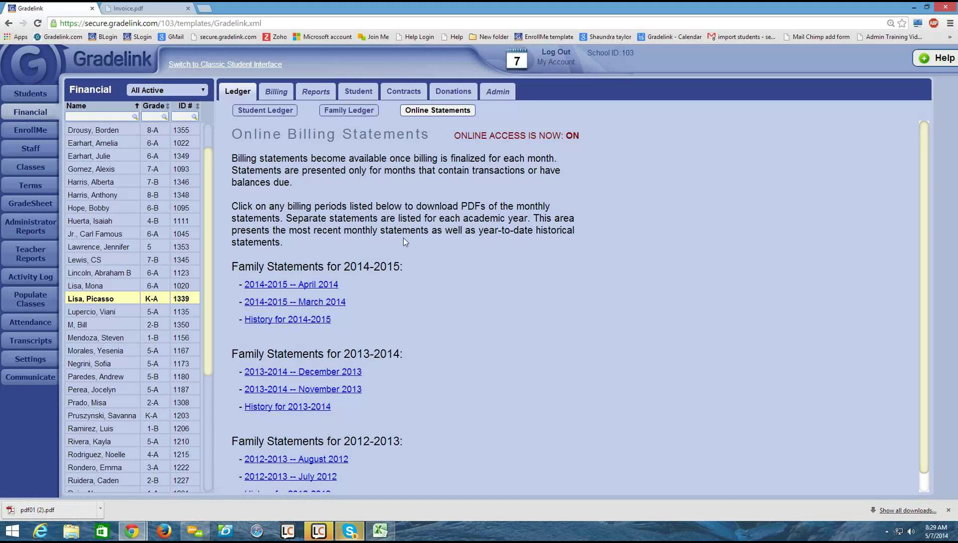
pyautogui.click(70, 509)
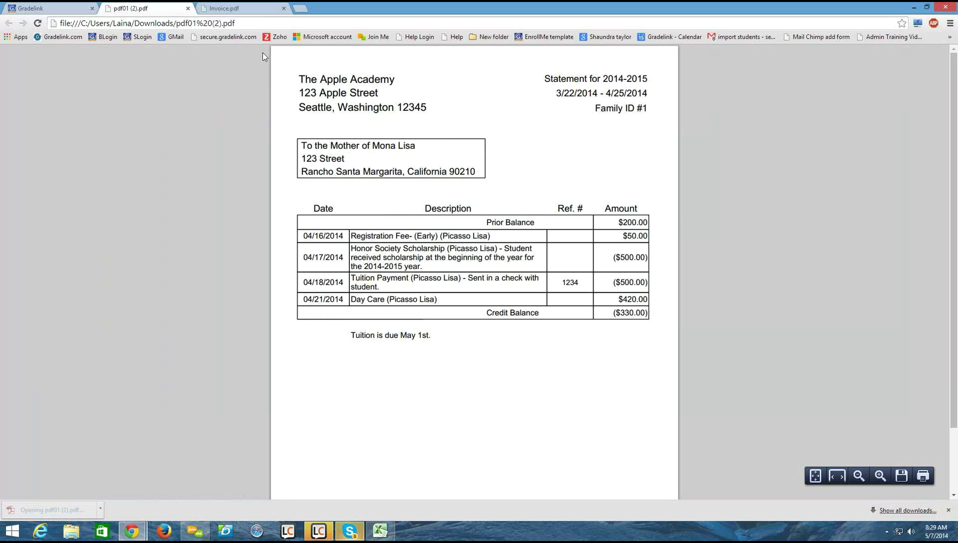
pyautogui.click(189, 9)
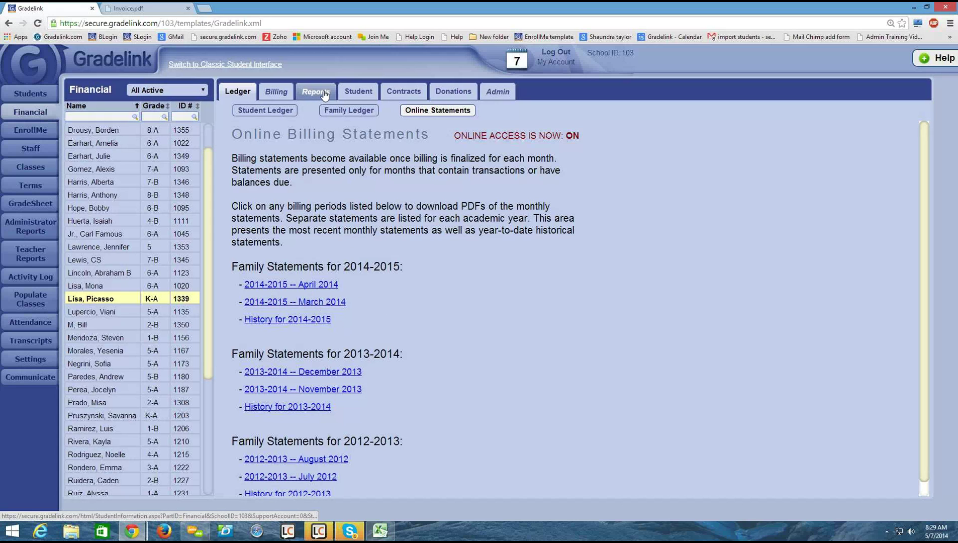
# Show the student's 03/01/2014–04/25/2014 receivables statement with its ($330.00) credit balance
pyautogui.click(320, 93)
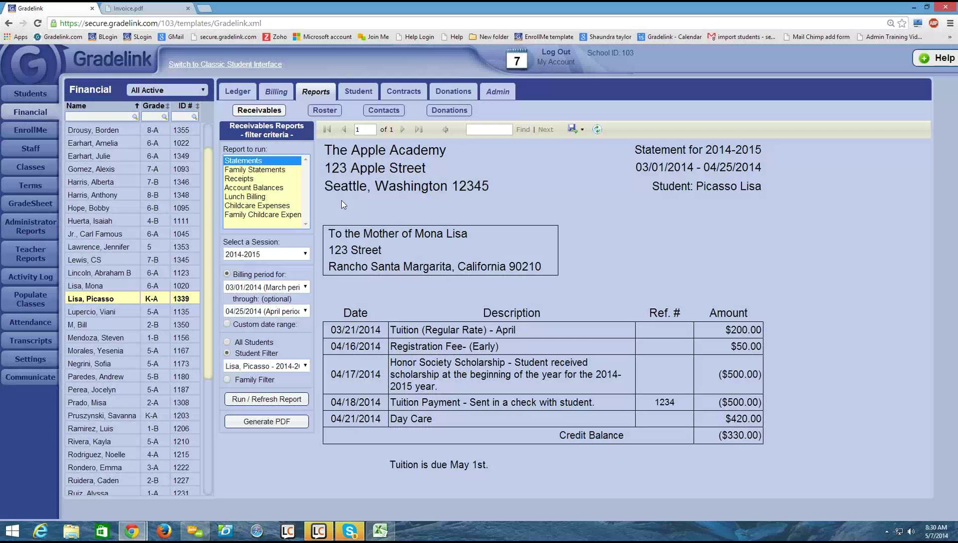
# Start a new school email addressed to the School group
pyautogui.click(32, 378)
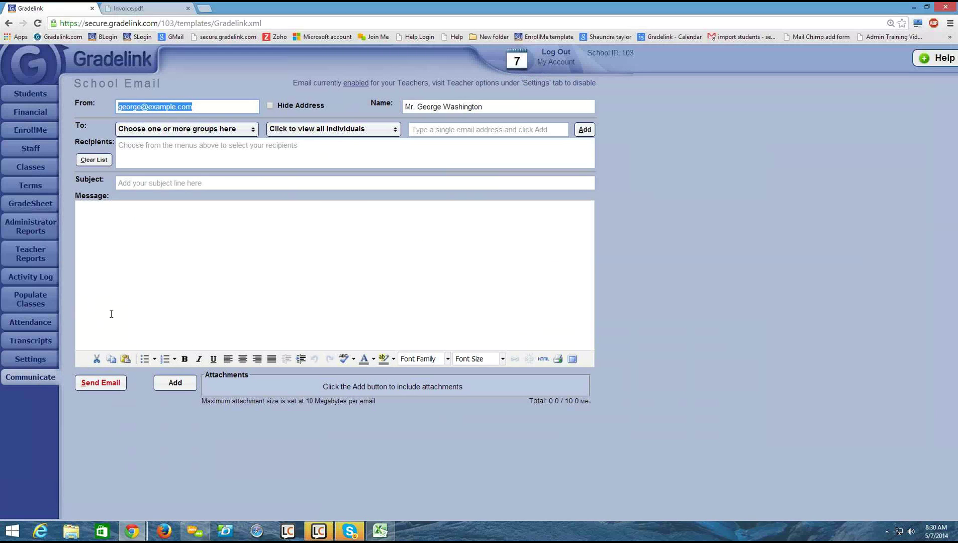
pyautogui.click(216, 148)
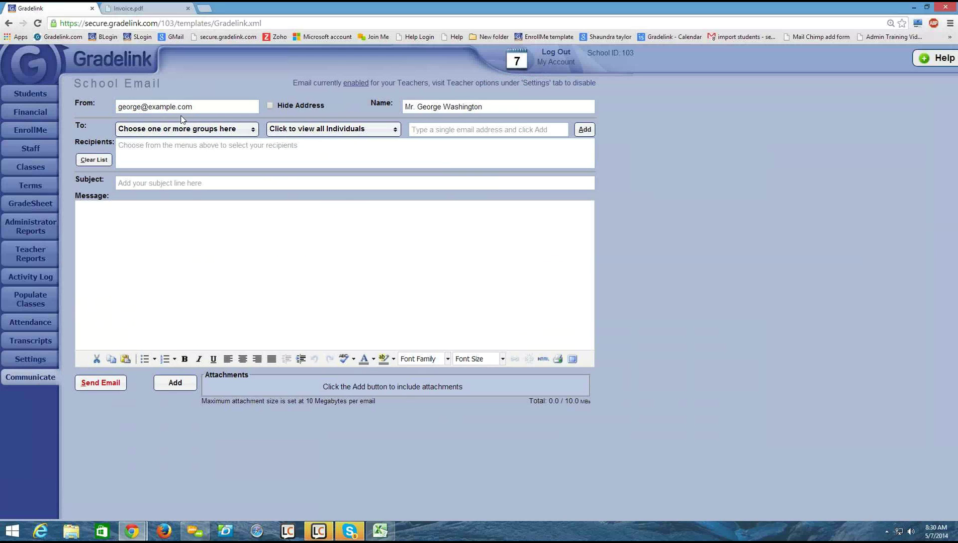
pyautogui.click(234, 129)
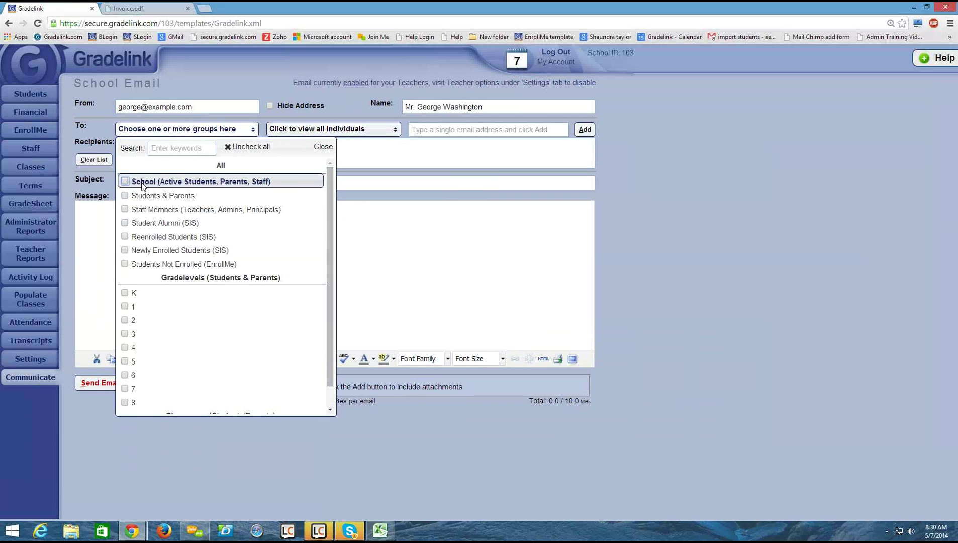
pyautogui.click(154, 178)
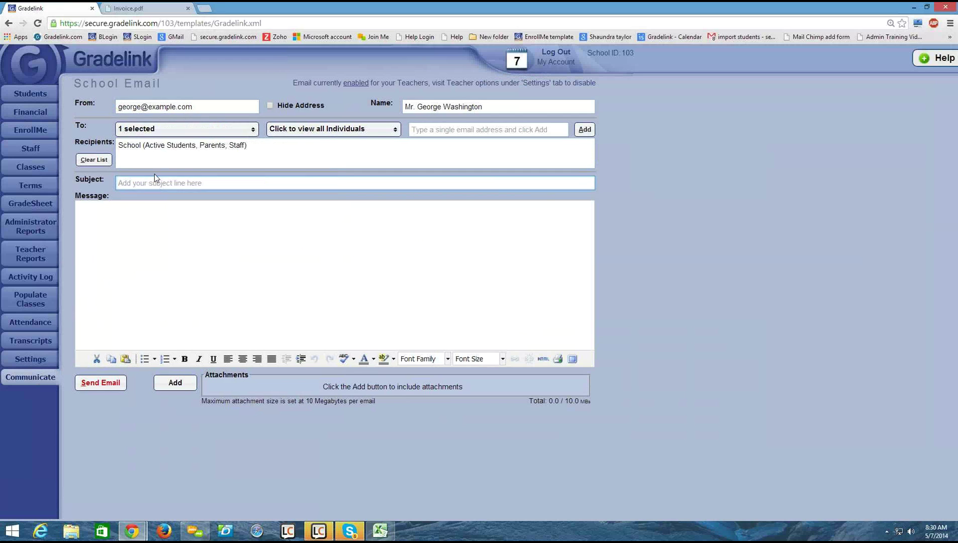
# Enter subject 'Online statements are available' and message 'Log into Gradelink to download your statement.'
pyautogui.click(185, 182)
pyautogui.write('Online statemnet')
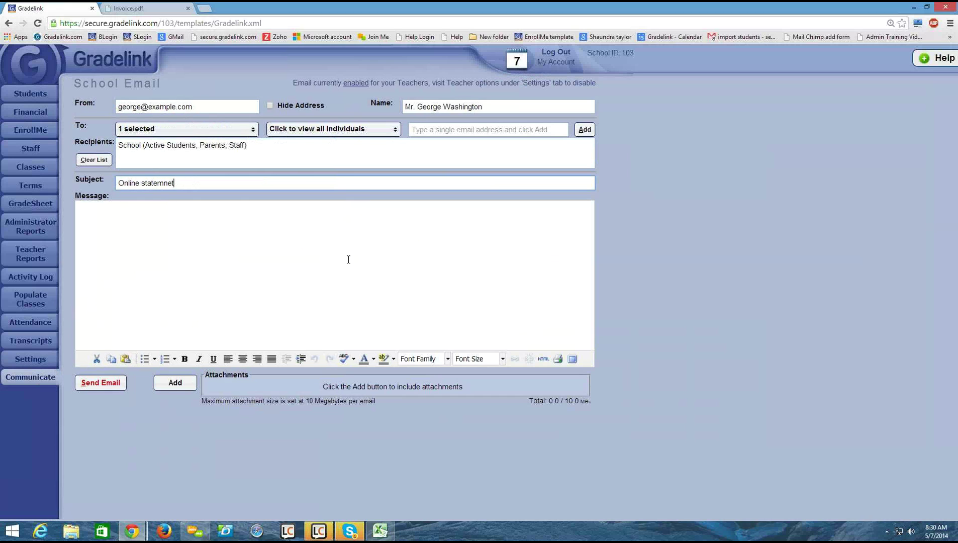
pyautogui.press('BackSpace')
pyautogui.press('BackSpace')
pyautogui.write('ents are a vai')
pyautogui.write('ble')
pyautogui.click(348, 259)
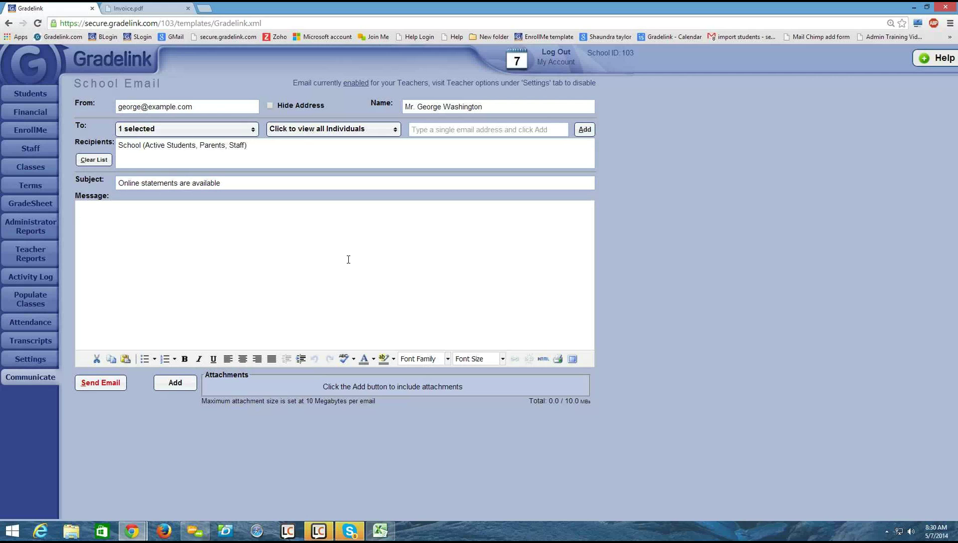
pyautogui.write('Log into Gradelink to download your s')
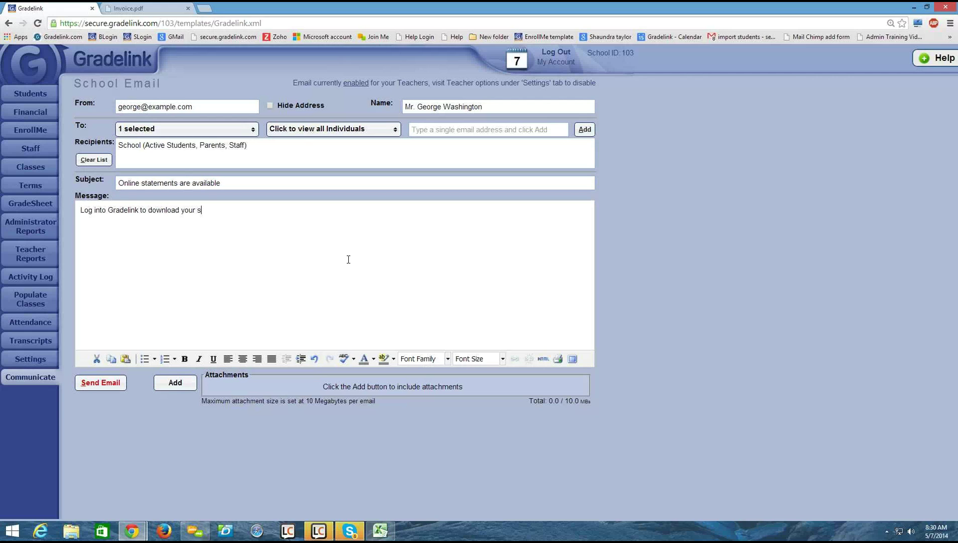
pyautogui.write('tatement.')
# Review the individual recipients list for the email
pyautogui.click(352, 128)
pyautogui.scroll(-8, 381, 274)
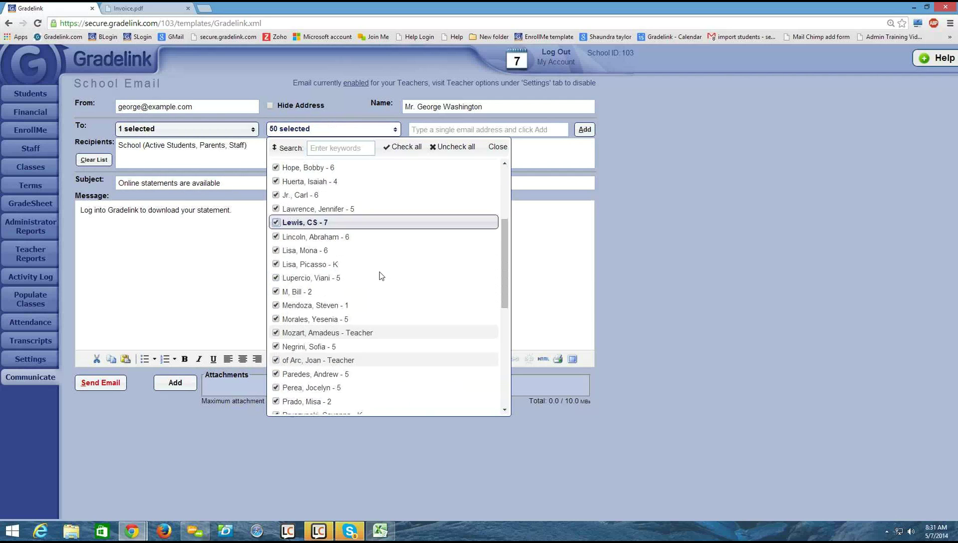
pyautogui.click(287, 149)
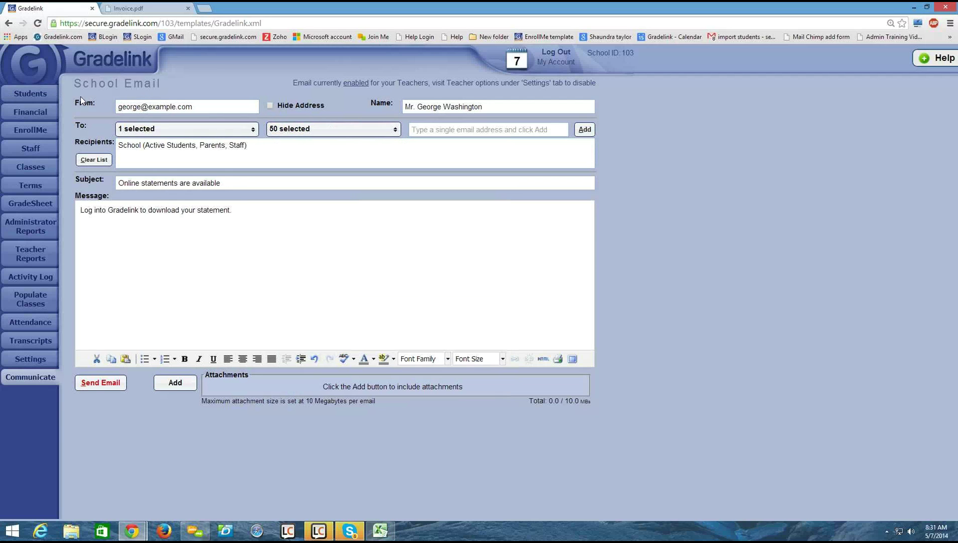
# Leave the unsent email and return to the Financial student list
pyautogui.click(33, 117)
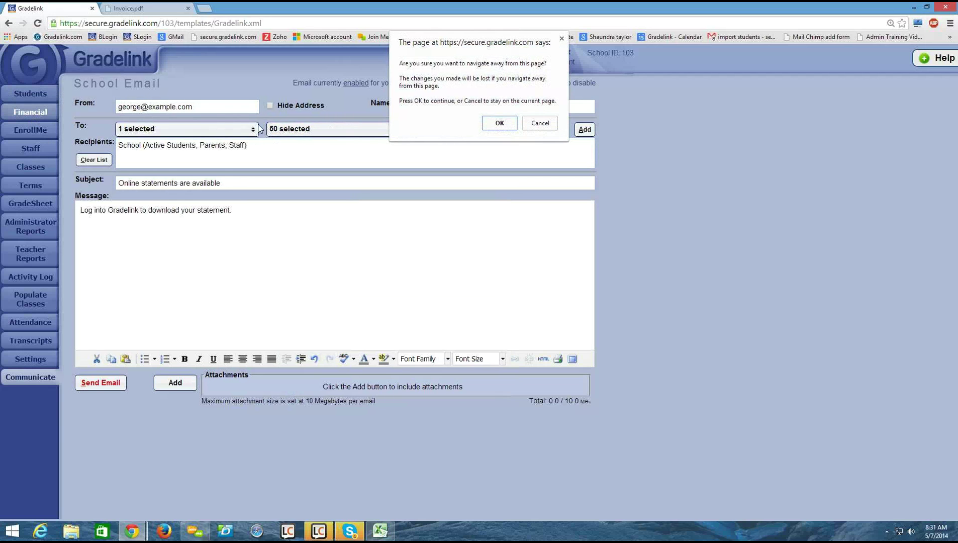
pyautogui.click(496, 127)
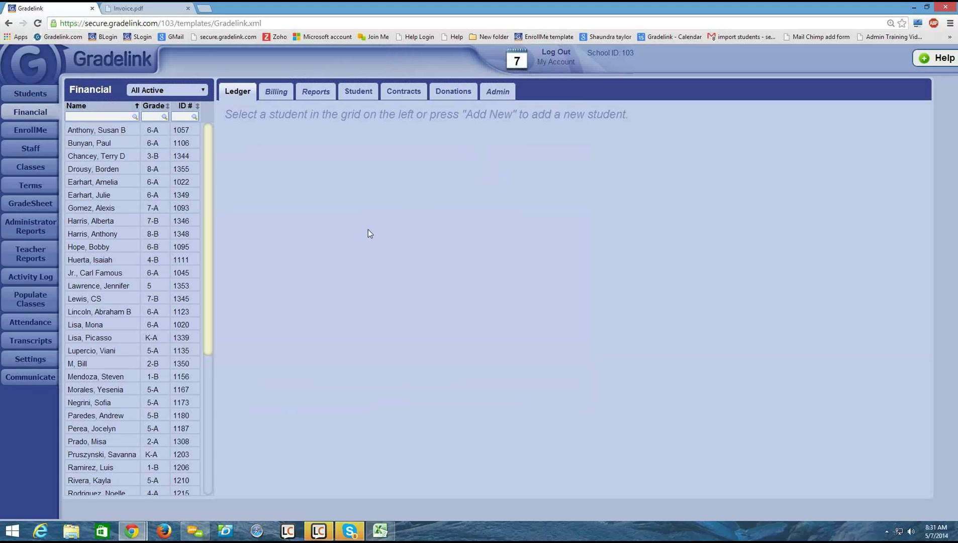